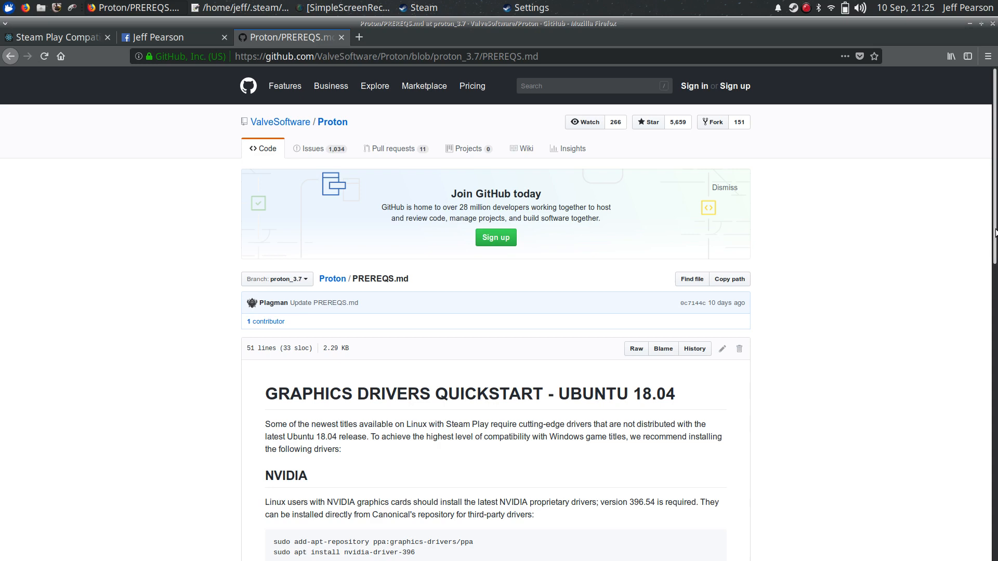
{"action": "left_click_drag", "start_coordinate": [995, 230], "coordinate": [996, 363]}
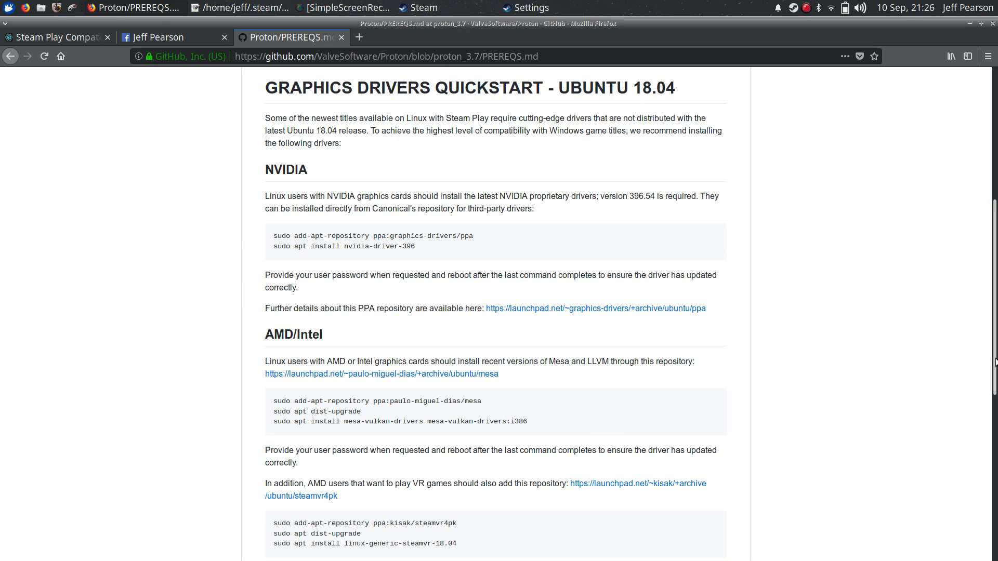
{"action": "left_click_drag", "start_coordinate": [995, 360], "coordinate": [995, 521]}
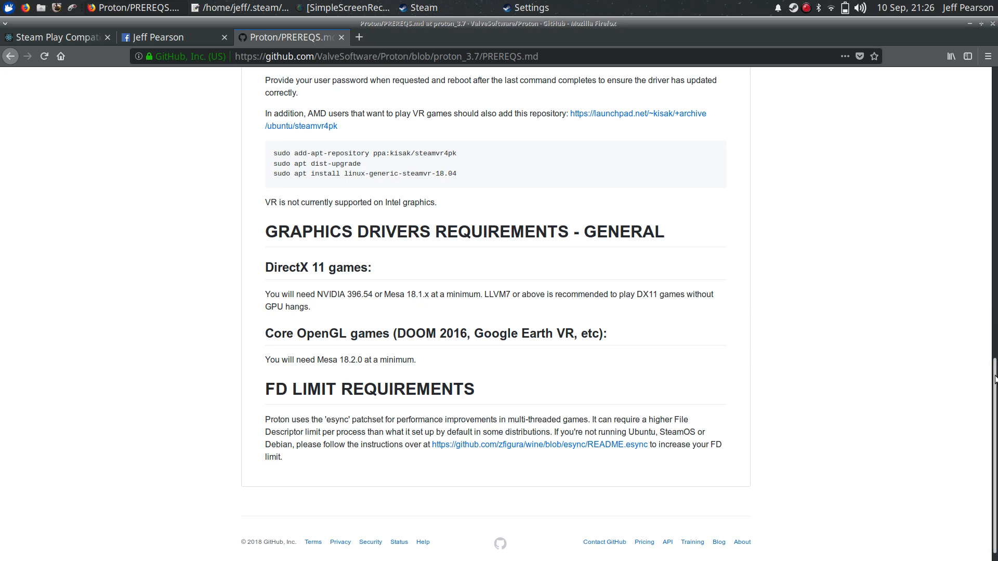
{"action": "scroll", "coordinate": [995, 316], "scroll_direction": "up", "scroll_amount": 4}
{"action": "scroll", "coordinate": [996, 334], "scroll_direction": "up", "scroll_amount": 1}
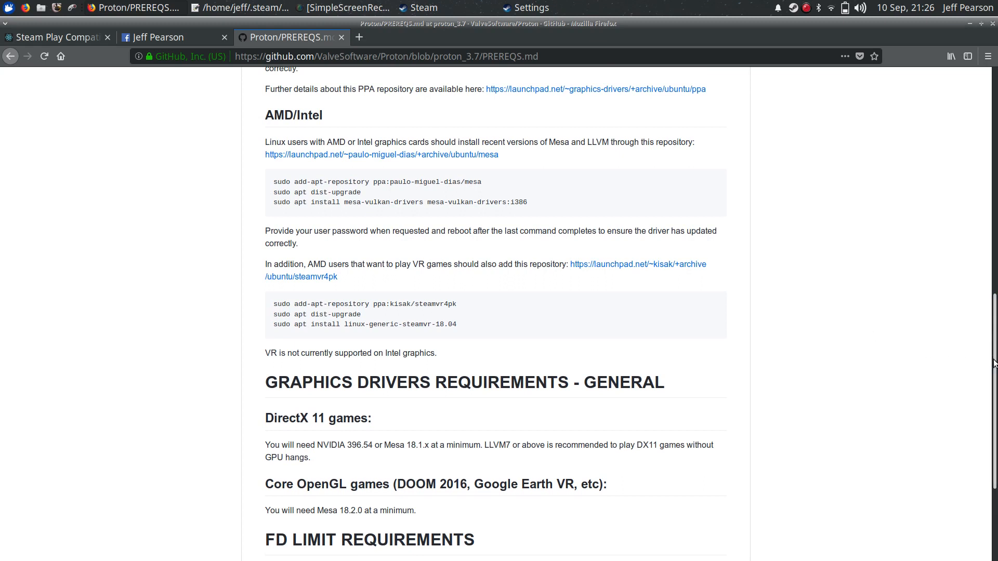
{"action": "left_click_drag", "start_coordinate": [995, 360], "coordinate": [995, 296]}
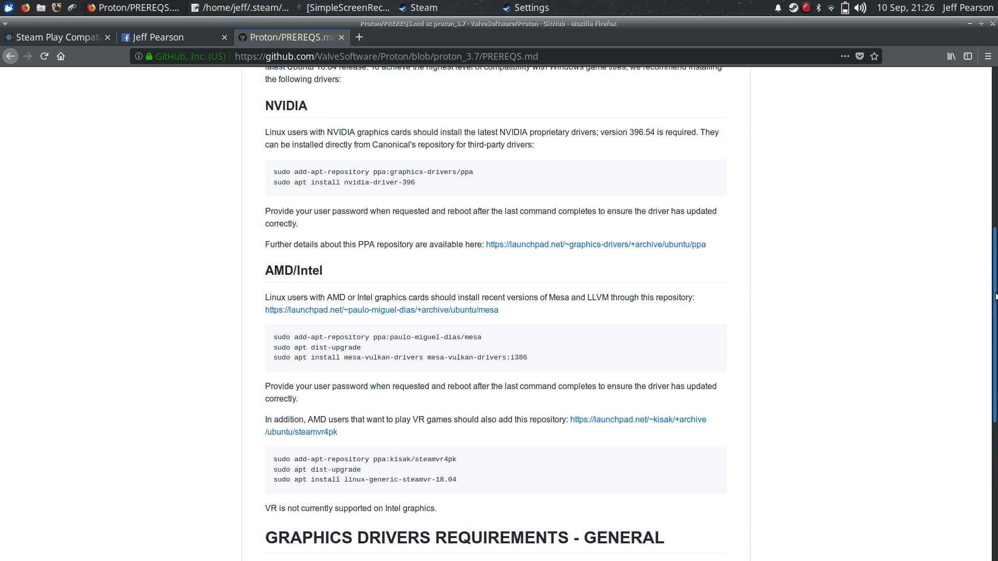
{"action": "left_click_drag", "start_coordinate": [995, 297], "coordinate": [990, 353]}
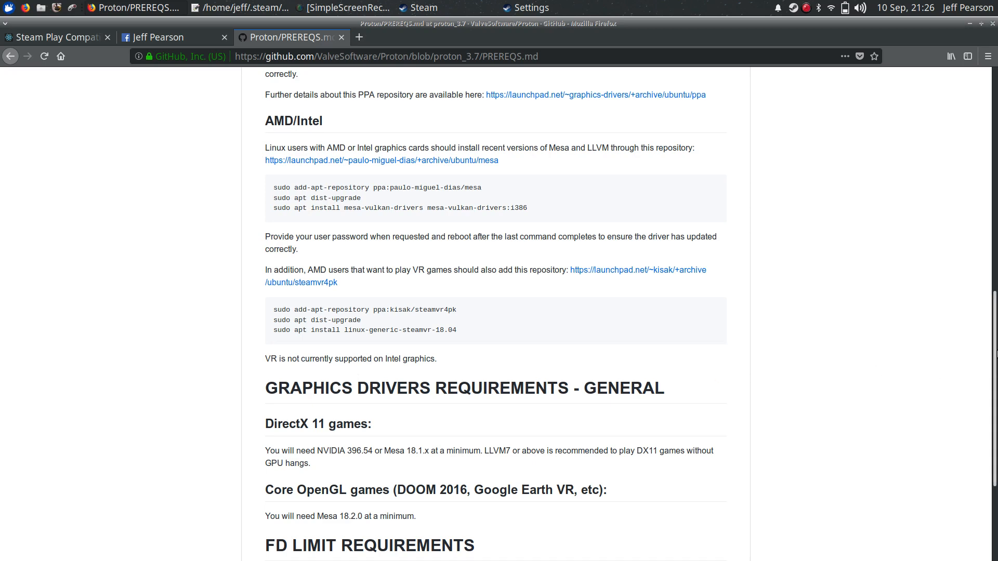
{"action": "mouse_move", "coordinate": [995, 353]}
{"action": "left_mouse_down"}
{"action": "mouse_move", "coordinate": [995, 257]}
{"action": "mouse_move", "coordinate": [989, 264]}
{"action": "left_mouse_up"}
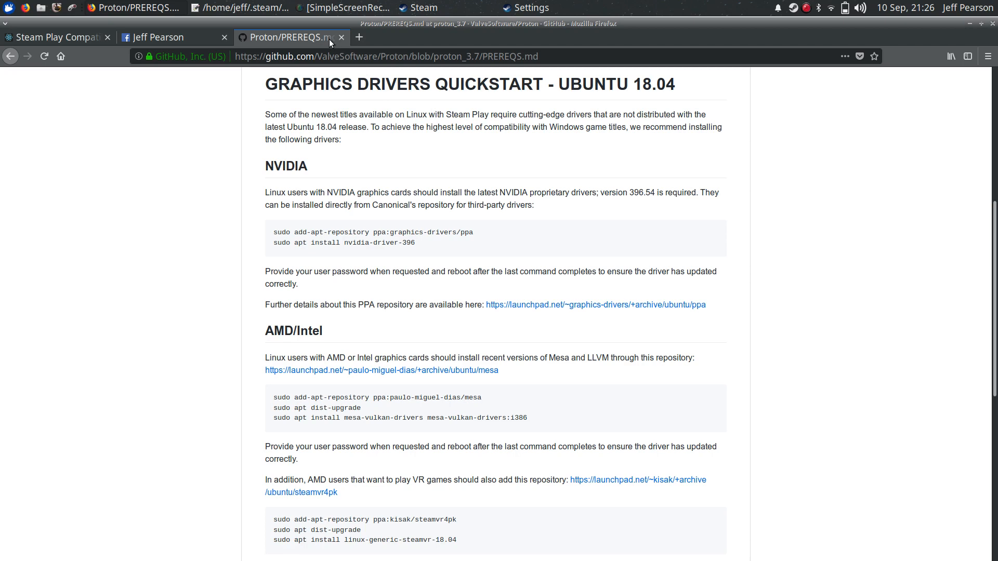
Bring up Steam's Steam Play settings showing Proton 3.7-3 enabled for all titles
{"action": "left_click", "coordinate": [552, 7]}
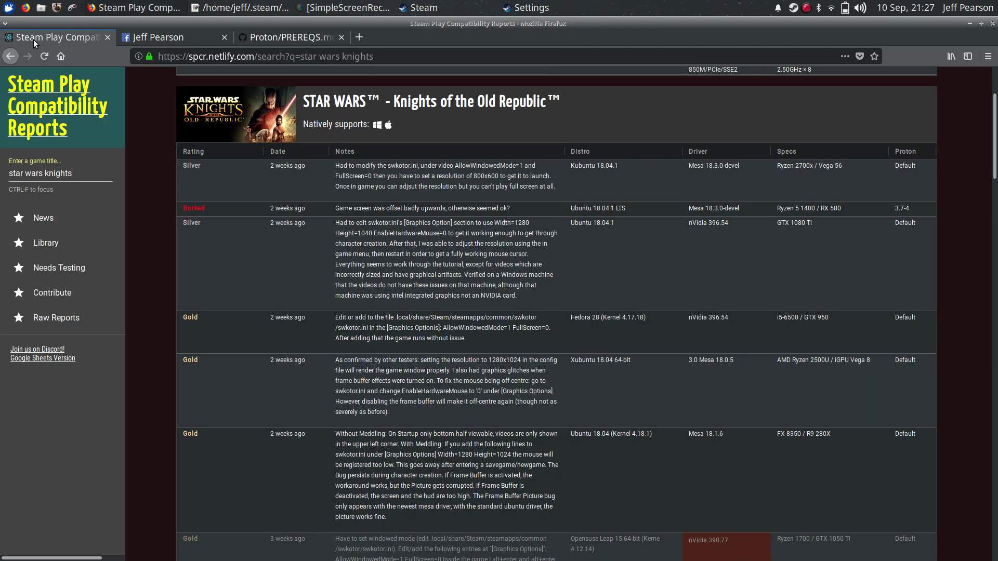
Show the KOTOR compatibility reports, then raise swkotor.ini with 1280x1024 windowed settings
{"action": "left_click", "coordinate": [34, 40]}
{"action": "left_click", "coordinate": [271, 8]}
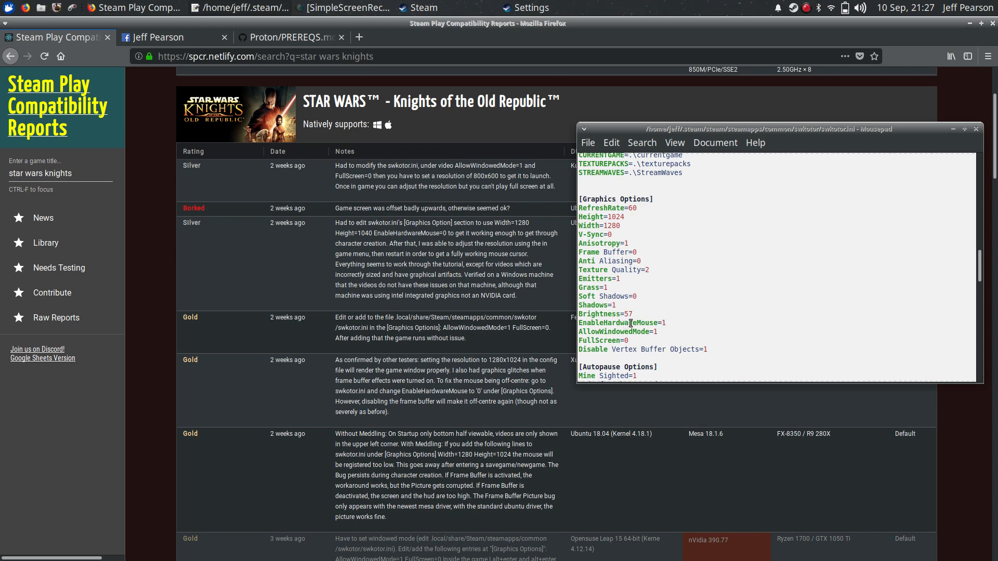
{"action": "left_click", "coordinate": [663, 323]}
Accept the Steam Play settings, decline the Steam restart, and minimize Steam
{"action": "left_click", "coordinate": [532, 7]}
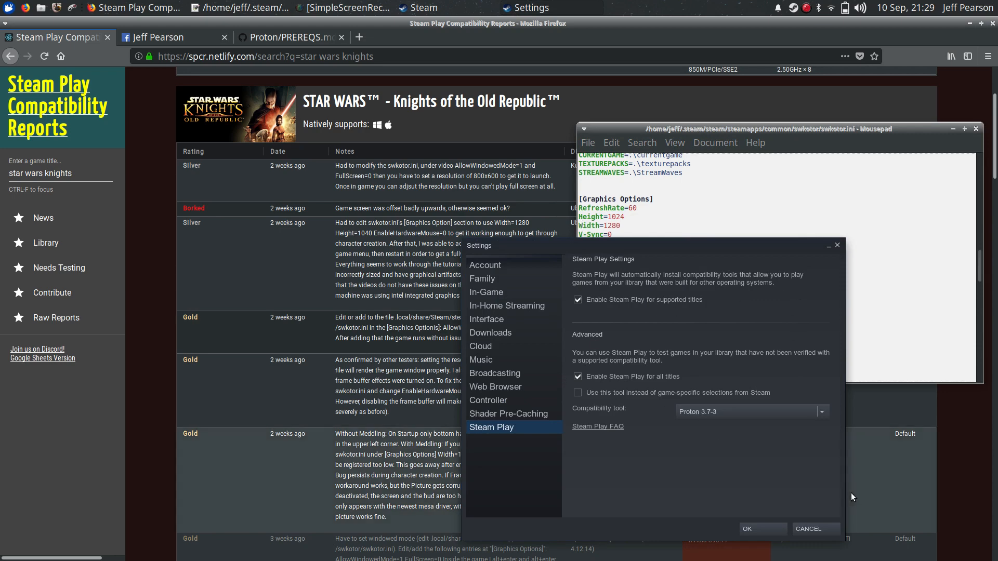
{"action": "left_click", "coordinate": [747, 529]}
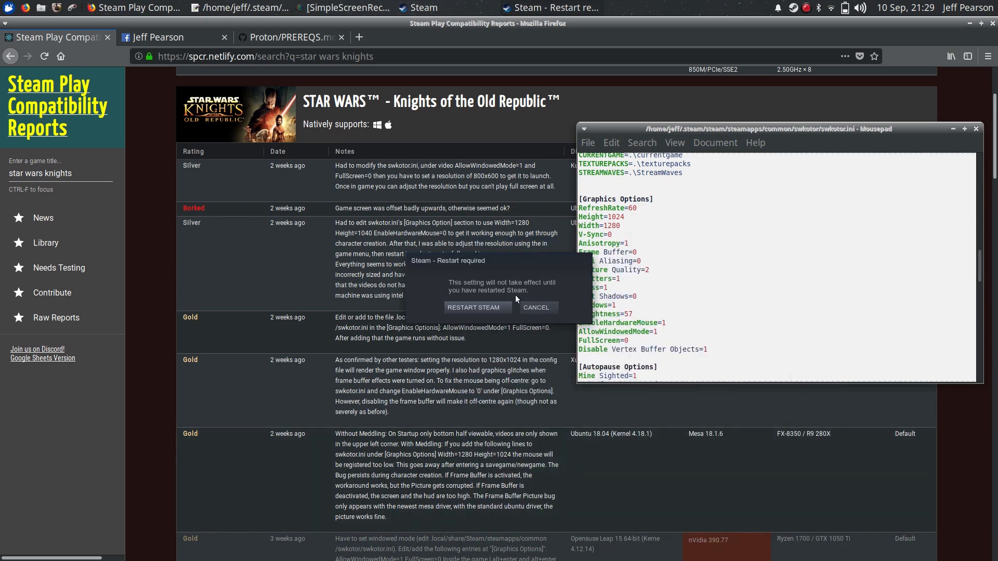
{"action": "left_click", "coordinate": [526, 308]}
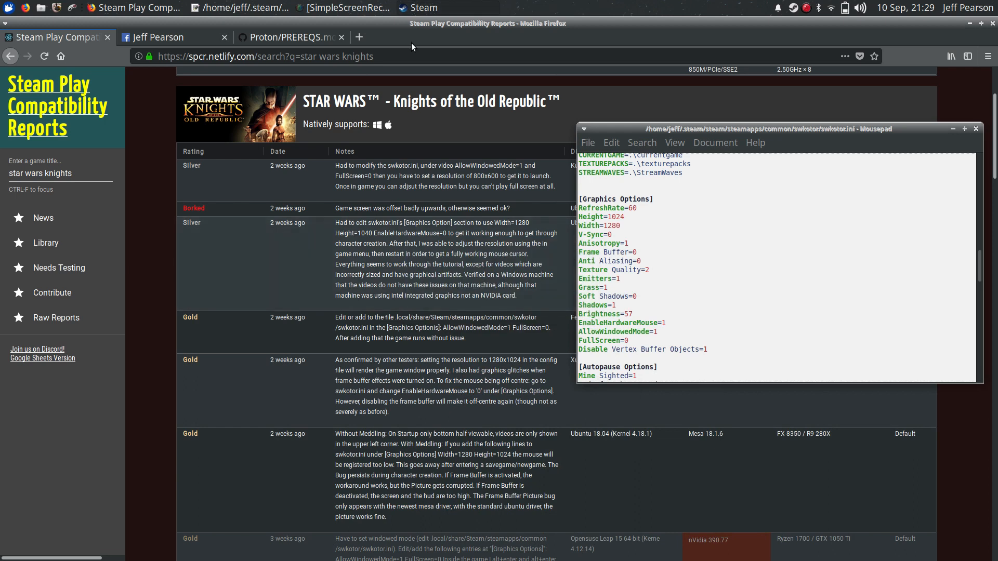
{"action": "left_click", "coordinate": [433, 7]}
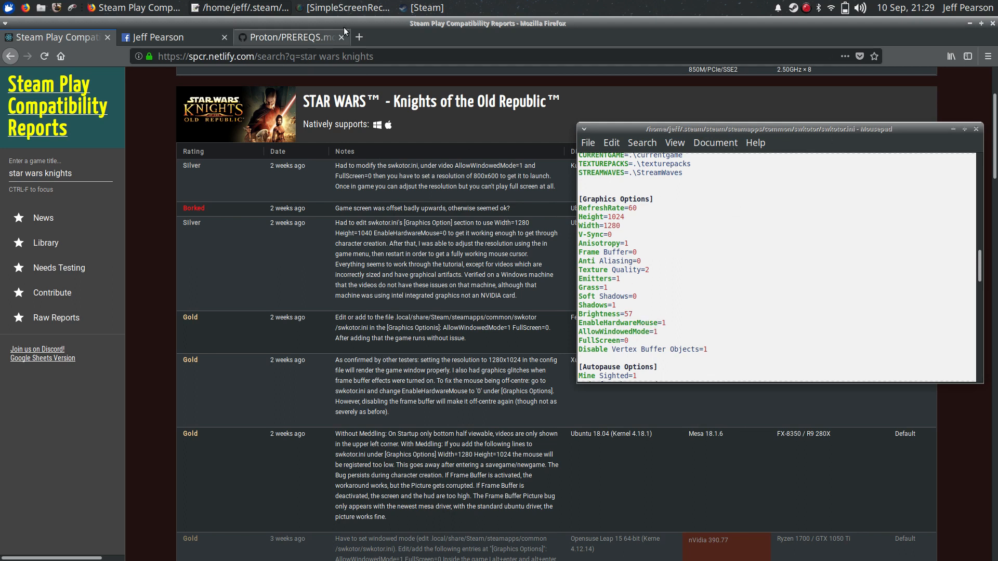
Launch STAR WARS: Knights of the Old Republic from the Steam library
{"action": "left_click", "coordinate": [425, 9]}
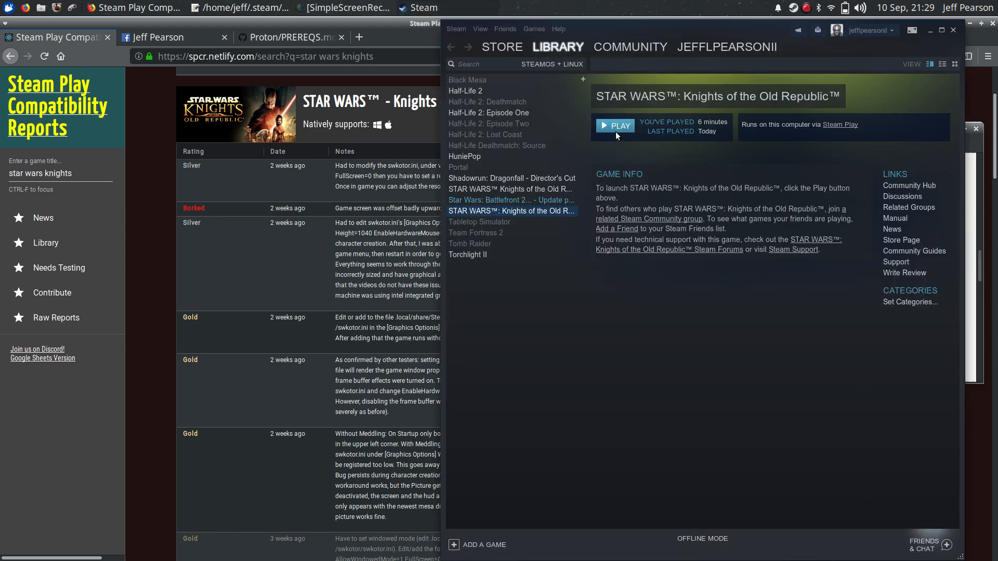
{"action": "left_click", "coordinate": [616, 129]}
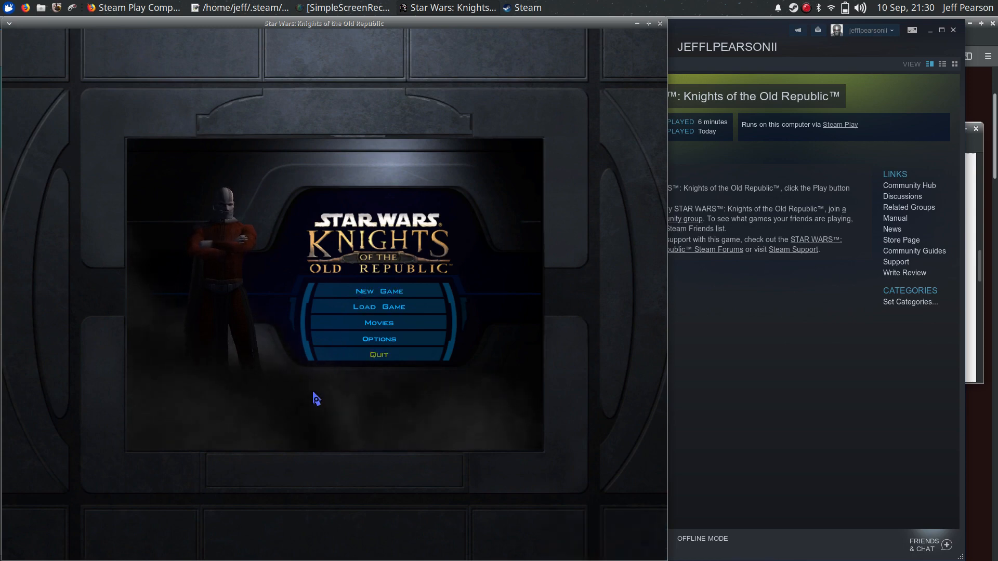
In the graphics options, switch the screen resolution to 800 x 600
{"action": "left_click", "coordinate": [375, 343]}
{"action": "left_click", "coordinate": [294, 339]}
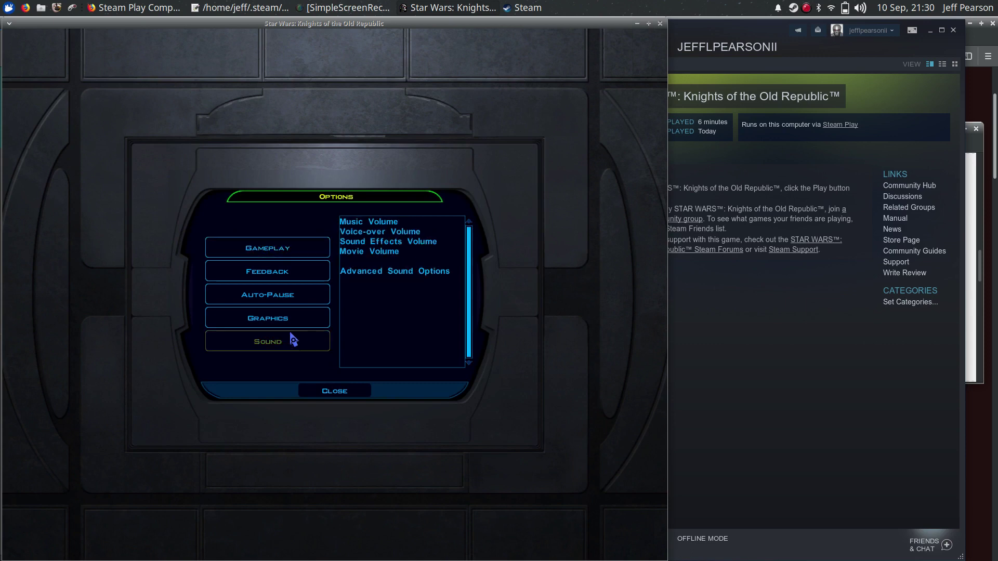
{"action": "left_click", "coordinate": [268, 318]}
{"action": "left_click", "coordinate": [267, 318]}
{"action": "left_click", "coordinate": [262, 257]}
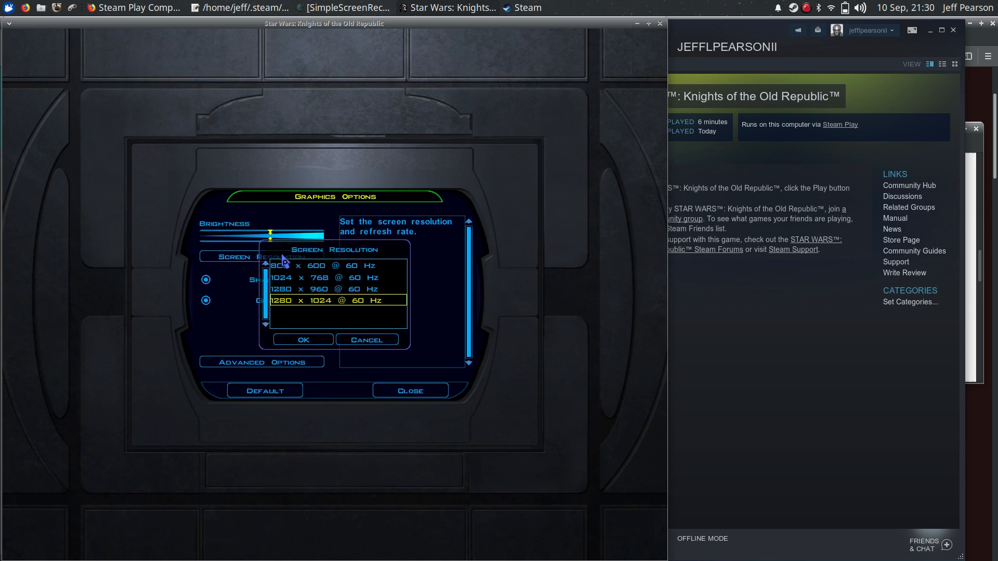
{"action": "left_click", "coordinate": [316, 266]}
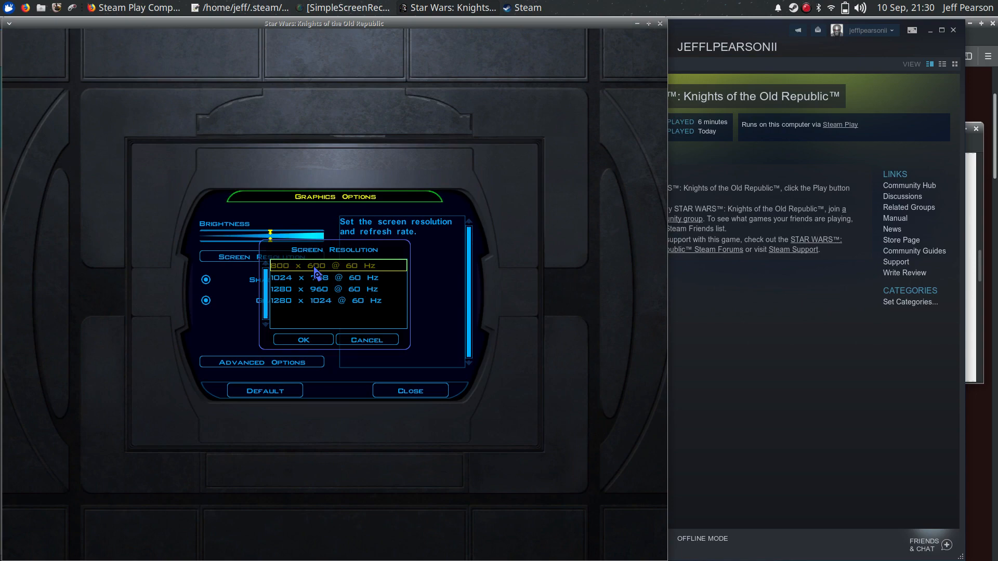
{"action": "left_click", "coordinate": [304, 340]}
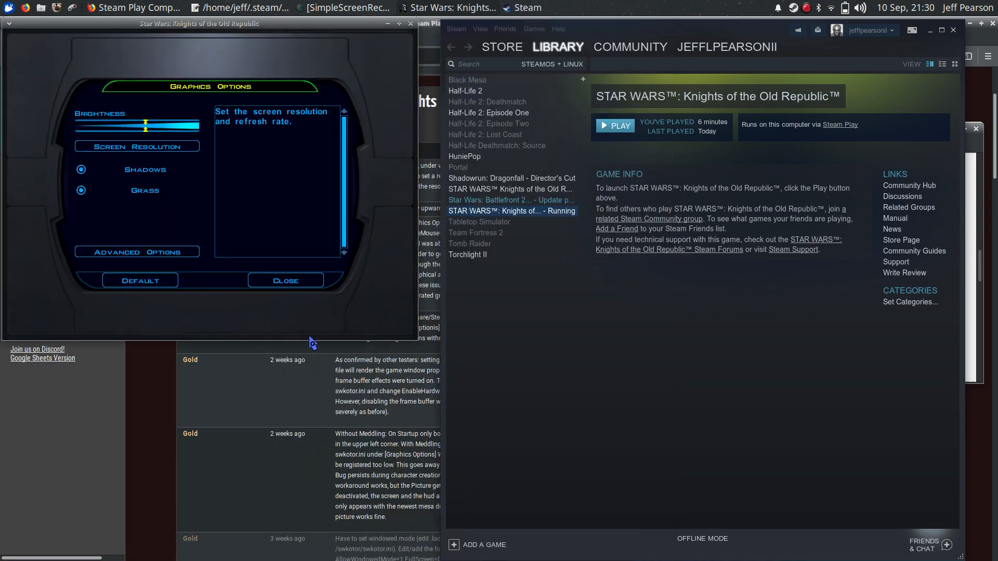
Set the resolution back to 1280 x 1024 and return to the main menu
{"action": "left_click", "coordinate": [140, 148]}
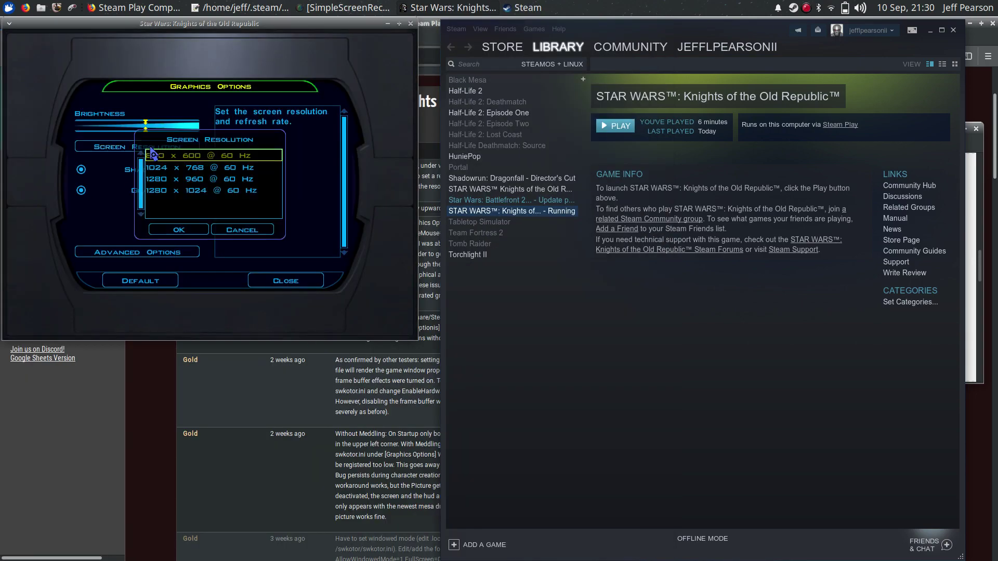
{"action": "left_click", "coordinate": [195, 191]}
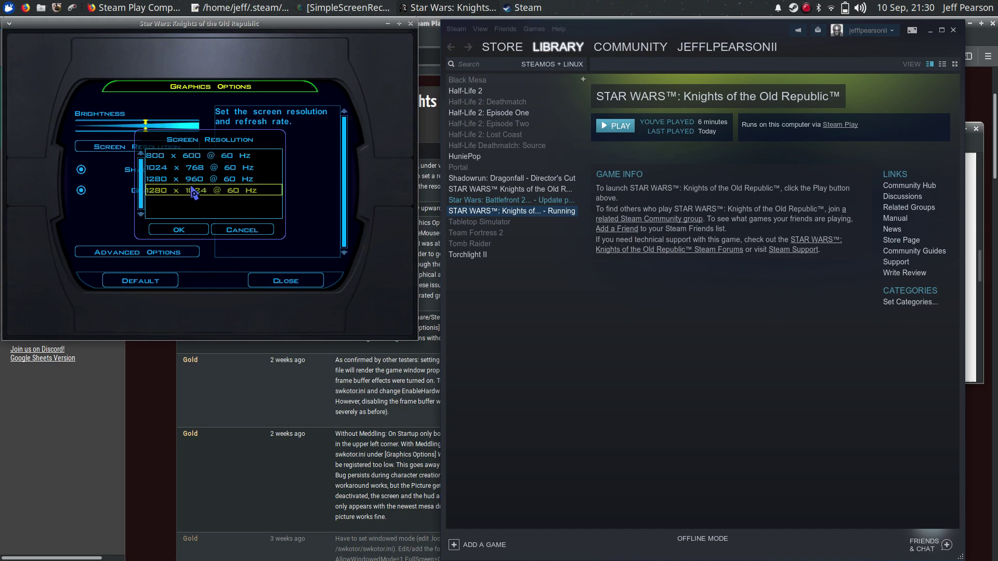
{"action": "left_click", "coordinate": [178, 230]}
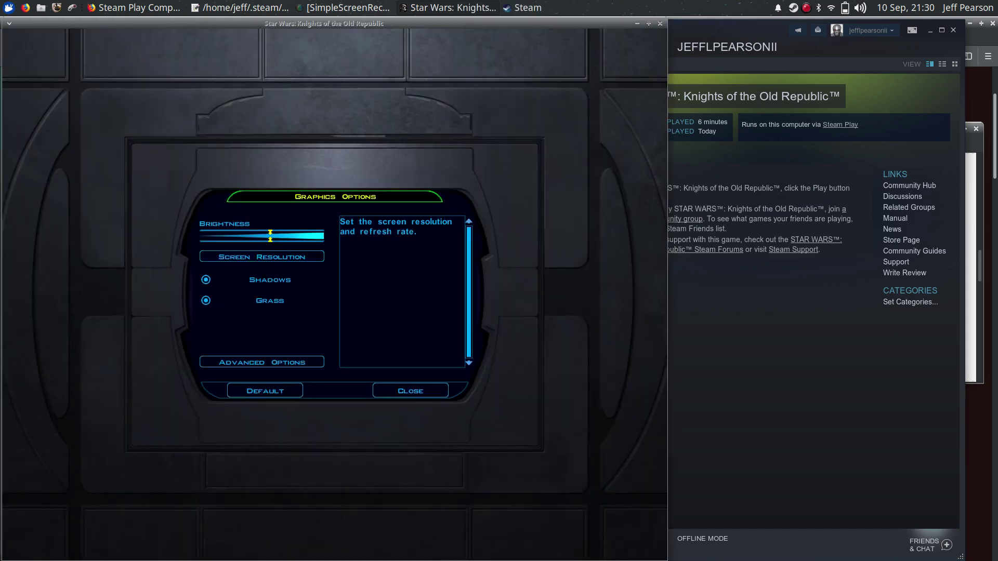
{"action": "left_click", "coordinate": [413, 390]}
{"action": "left_click", "coordinate": [343, 391]}
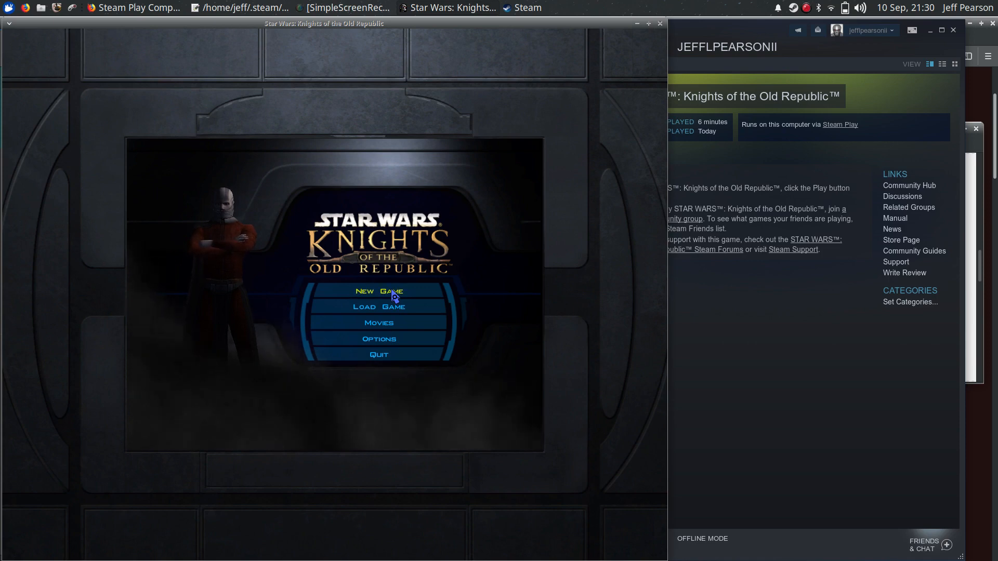
Start a new game as a male Scoundrel quick character, keeping the default portrait and name Thresh Winree
{"action": "left_click", "coordinate": [396, 295]}
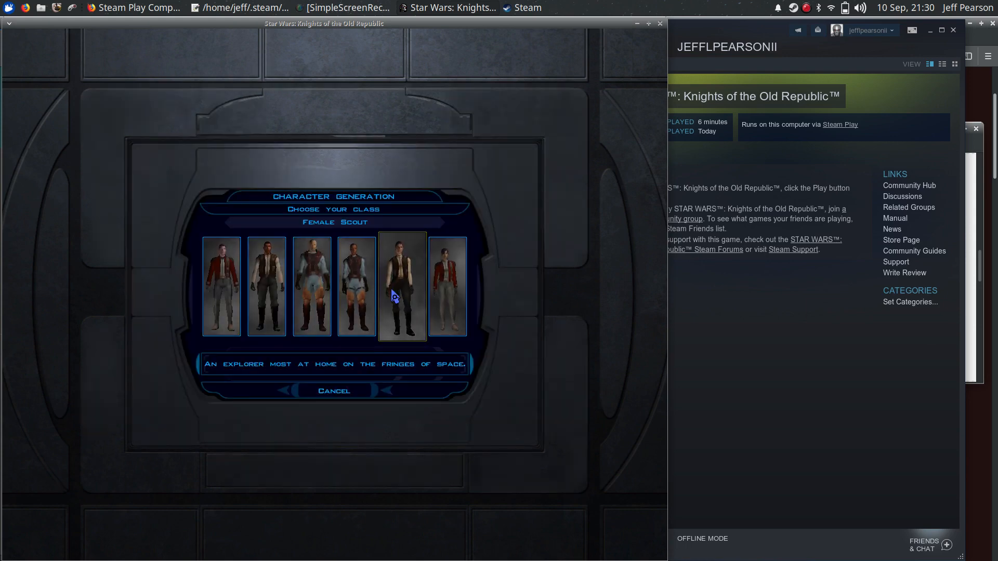
{"action": "left_click", "coordinate": [223, 286]}
{"action": "left_click", "coordinate": [405, 235]}
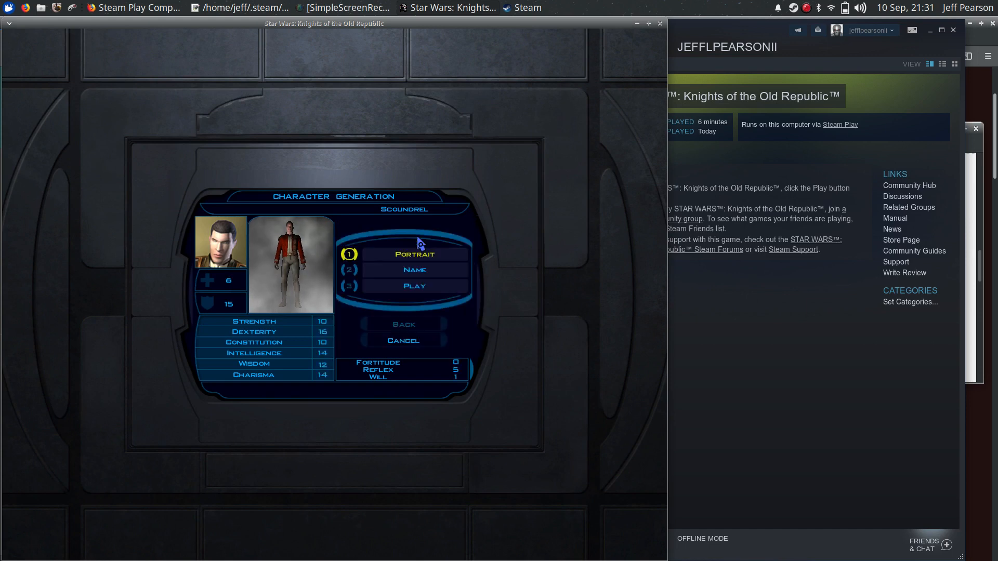
{"action": "left_click", "coordinate": [414, 254]}
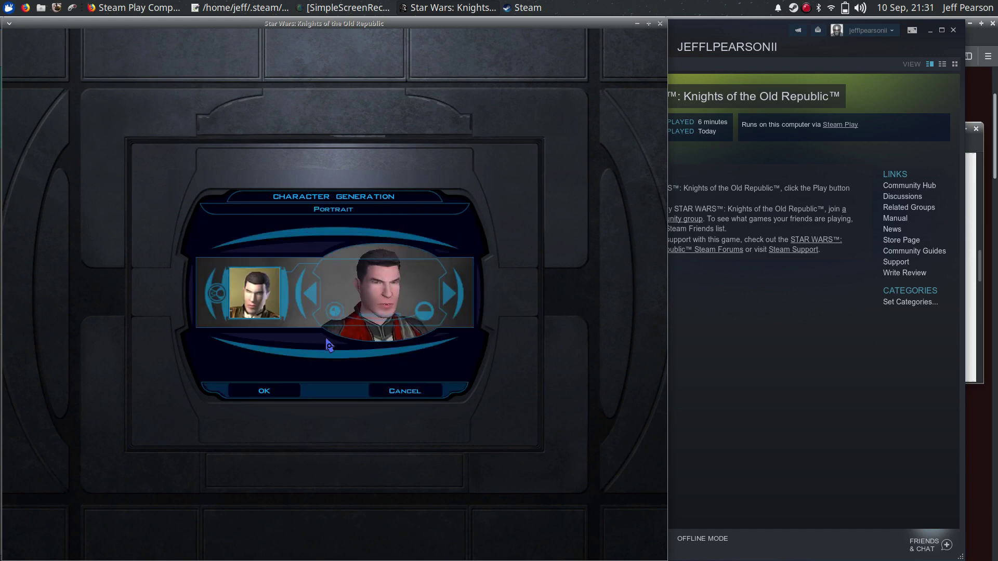
{"action": "left_click", "coordinate": [267, 398]}
{"action": "left_click", "coordinate": [414, 269]}
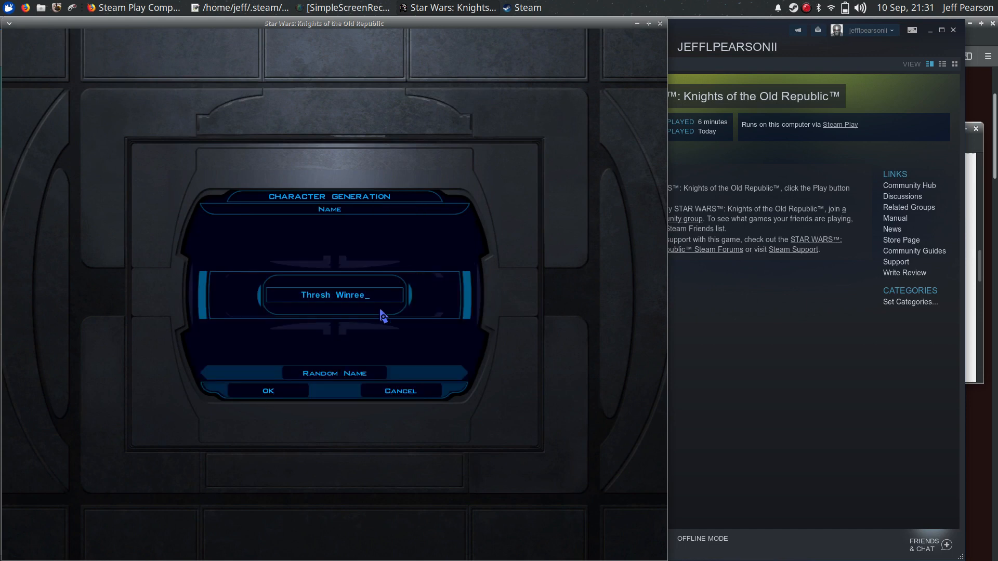
{"action": "left_click", "coordinate": [282, 390]}
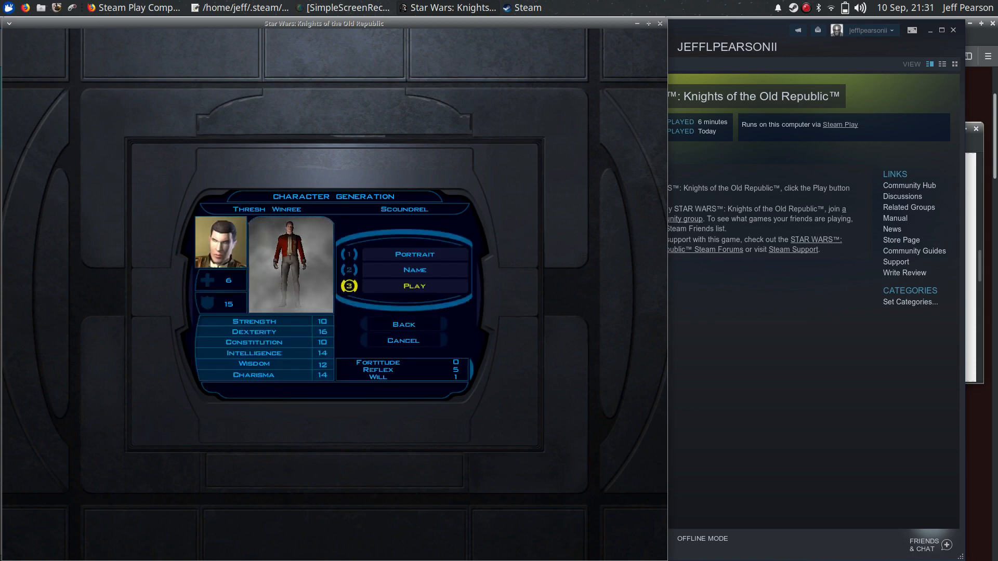
Begin play and let the Endar Spire opening run into Trask's first dialogue
{"action": "left_click", "coordinate": [414, 285]}
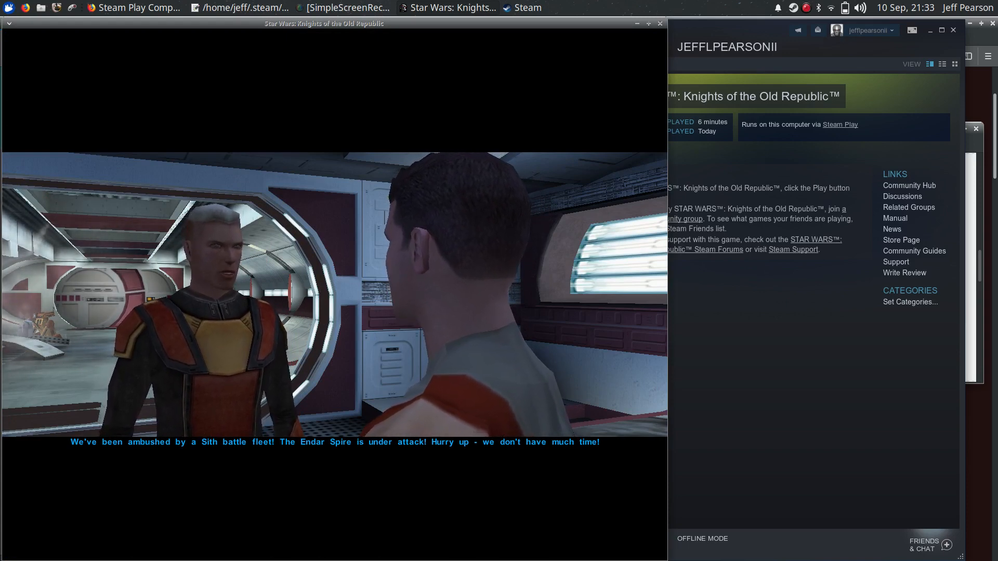
Ask Trask who Bastila is, then agree 'Okay, let's go help Bastila!'
{"action": "key", "text": "1"}
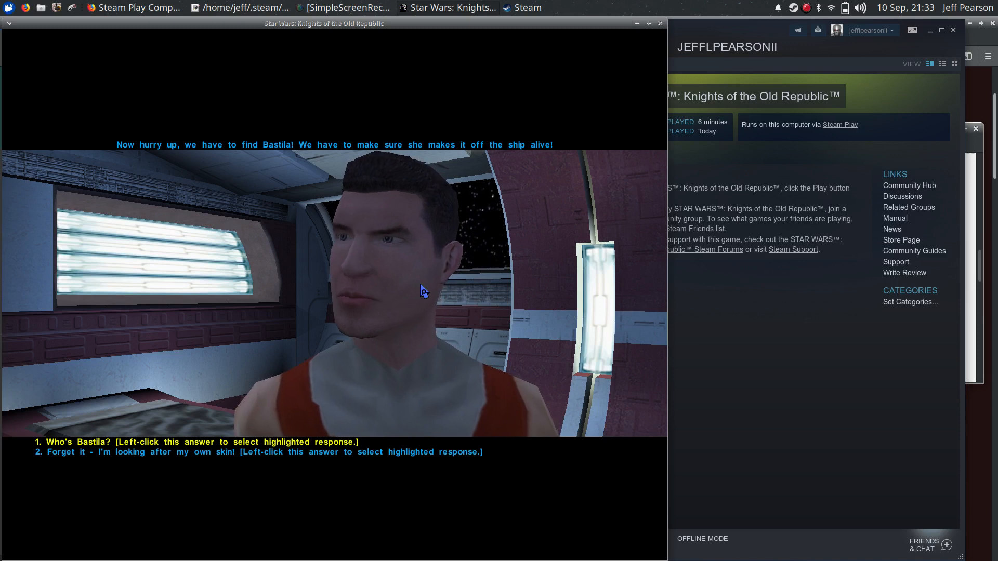
{"action": "left_click", "coordinate": [422, 290]}
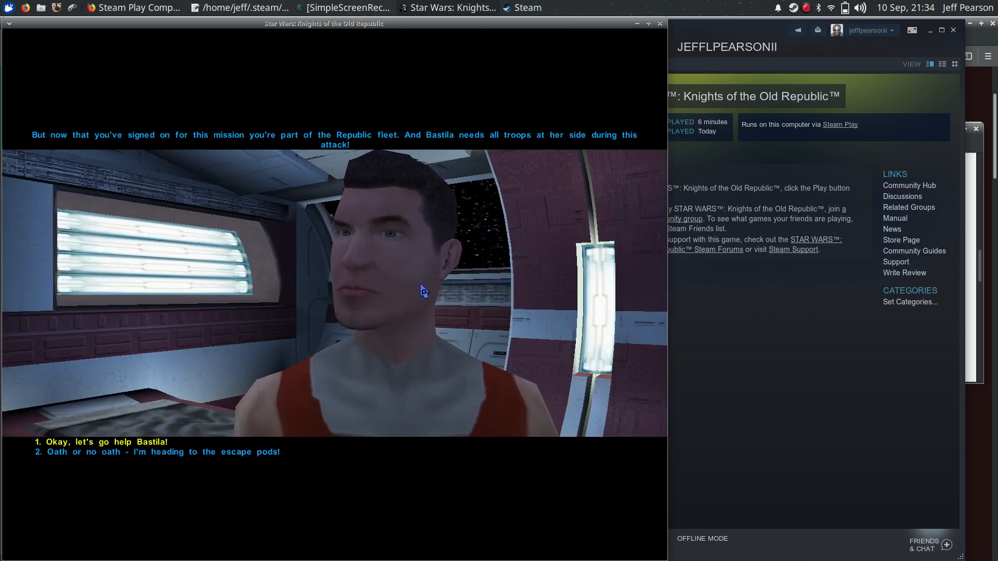
{"action": "key", "text": "1"}
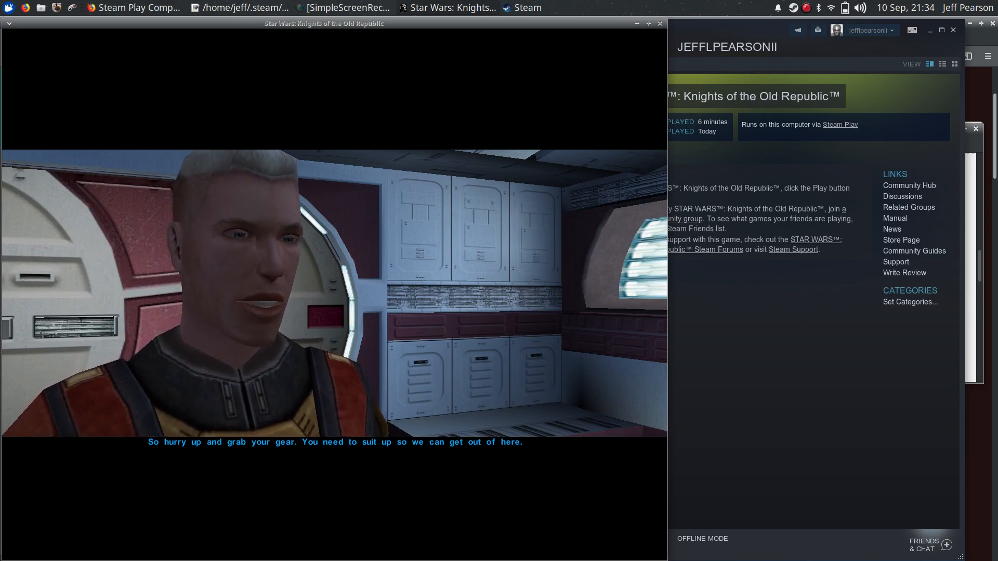
End the conversation, open the footlocker and take all its items
{"action": "key", "text": "1"}
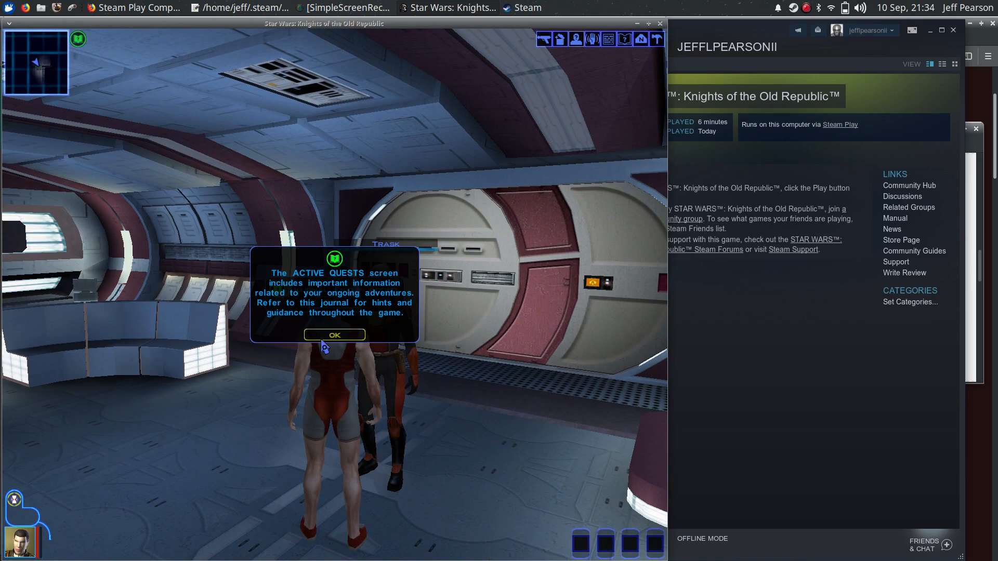
{"action": "left_click", "coordinate": [334, 335]}
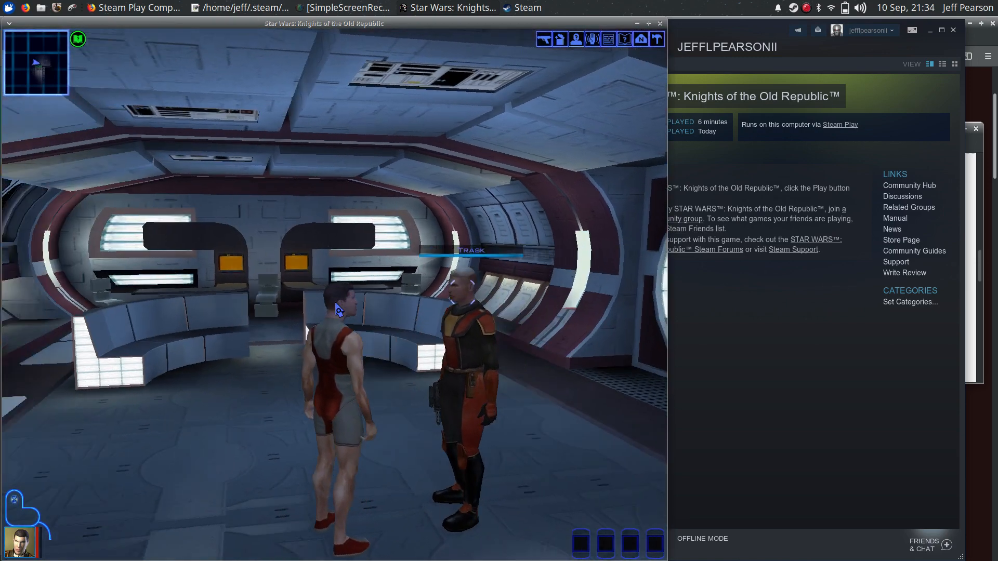
{"action": "key", "text": "a"}
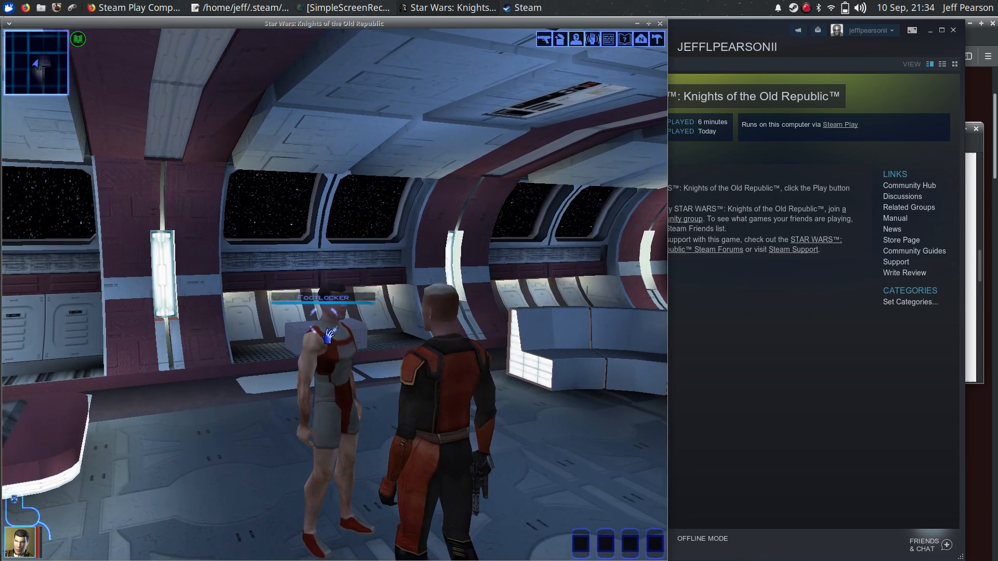
{"action": "left_click", "coordinate": [329, 335]}
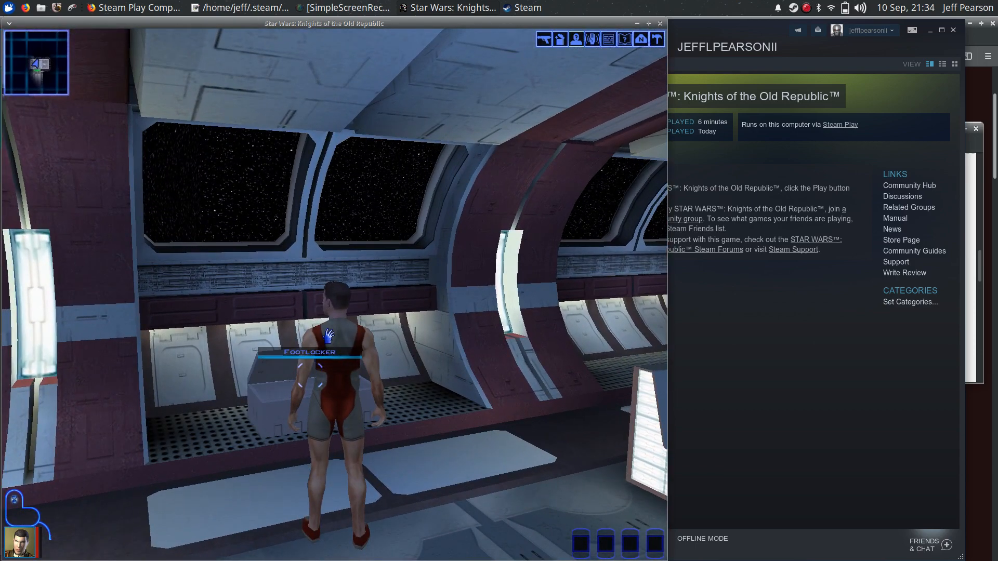
{"action": "left_click", "coordinate": [337, 343]}
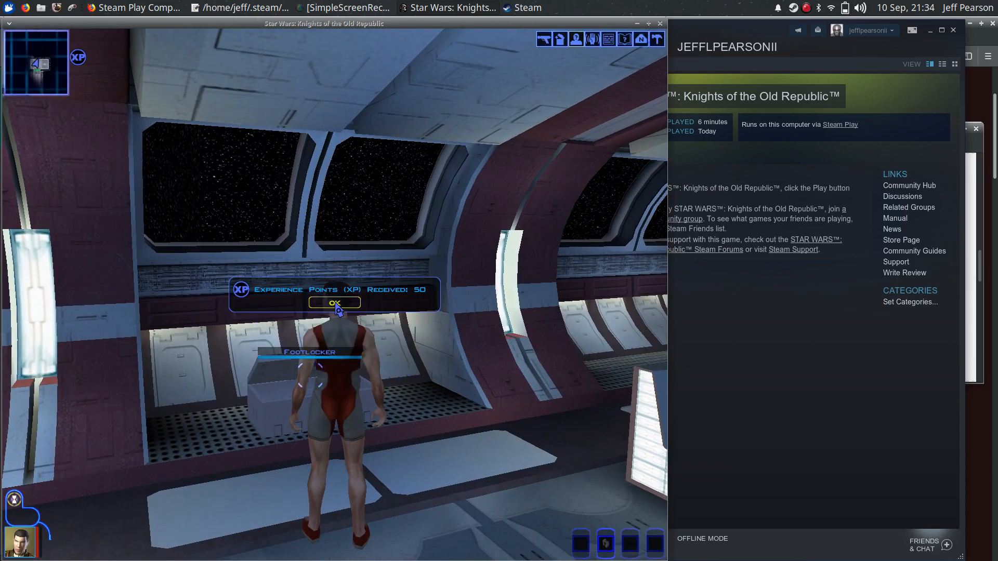
{"action": "left_click", "coordinate": [336, 304]}
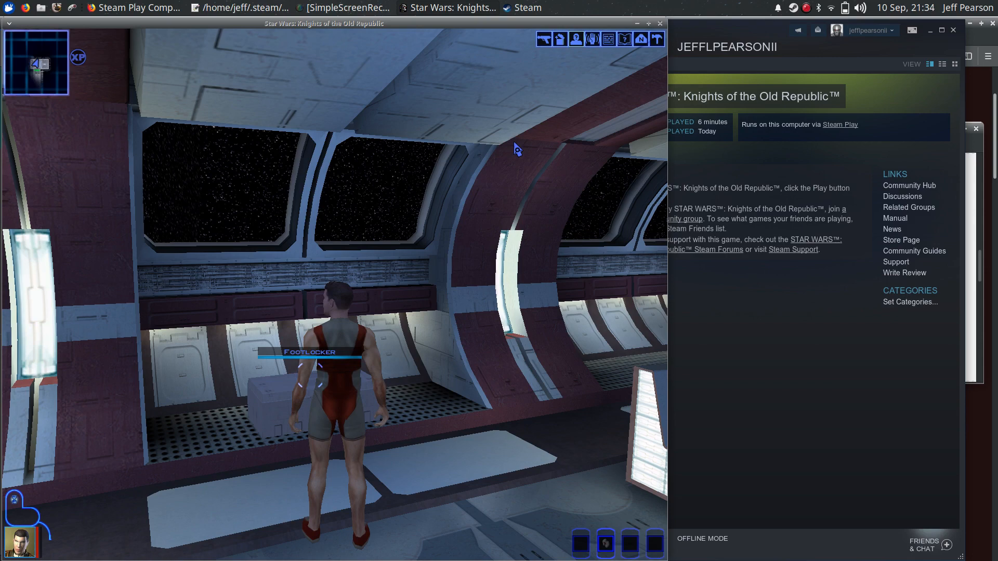
Equip Clothing on the body, the Stealth Field Generator belt and the Blaster Pistol in the right hand
{"action": "left_click", "coordinate": [552, 43]}
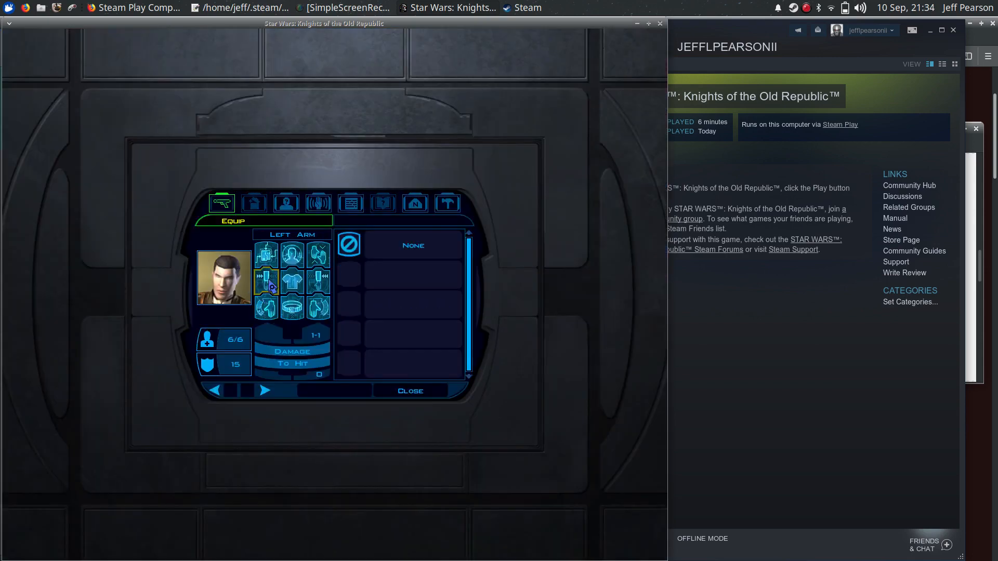
{"action": "left_click", "coordinate": [294, 283]}
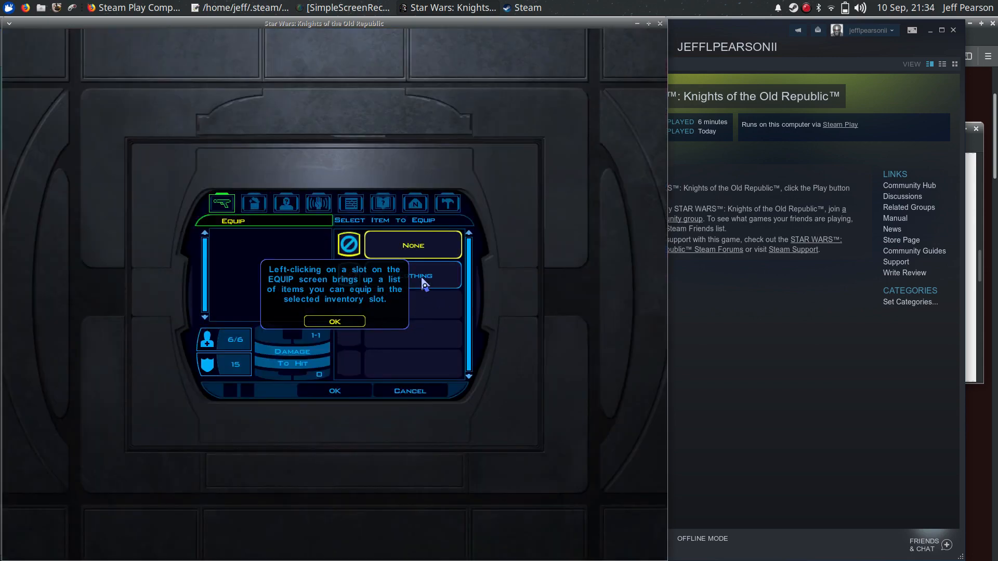
{"action": "left_click", "coordinate": [359, 321]}
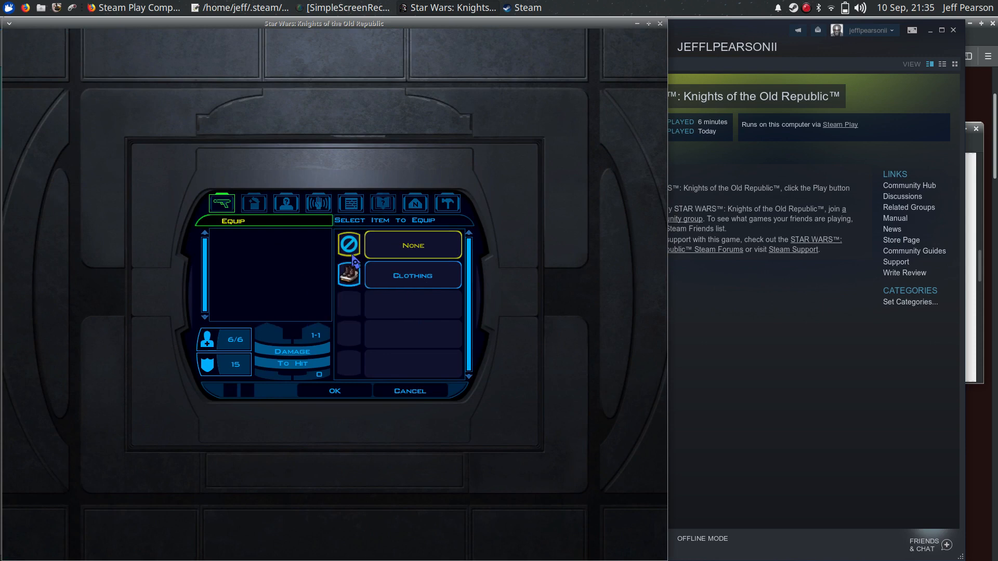
{"action": "left_click", "coordinate": [385, 280]}
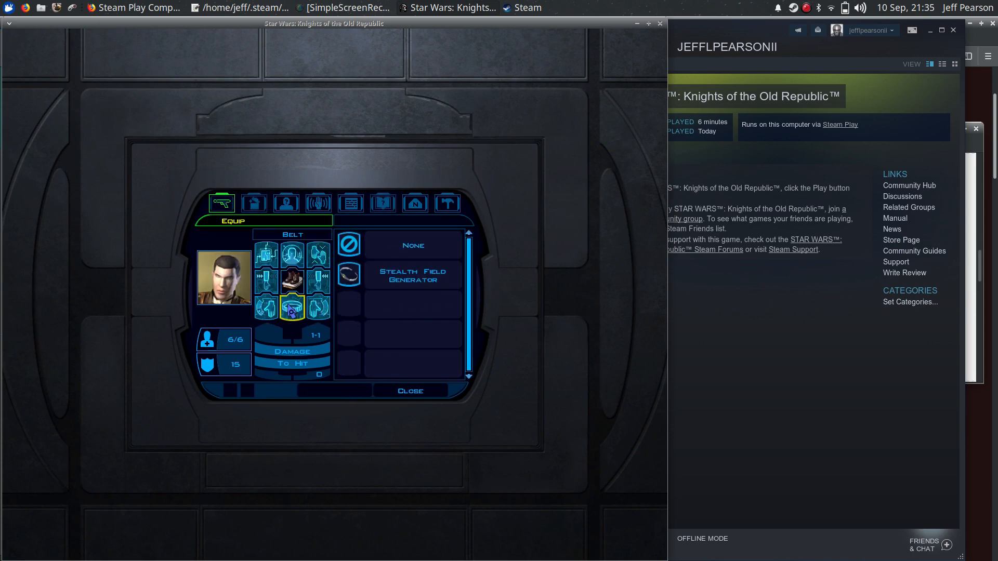
{"action": "left_click", "coordinate": [292, 310]}
{"action": "left_click", "coordinate": [415, 279]}
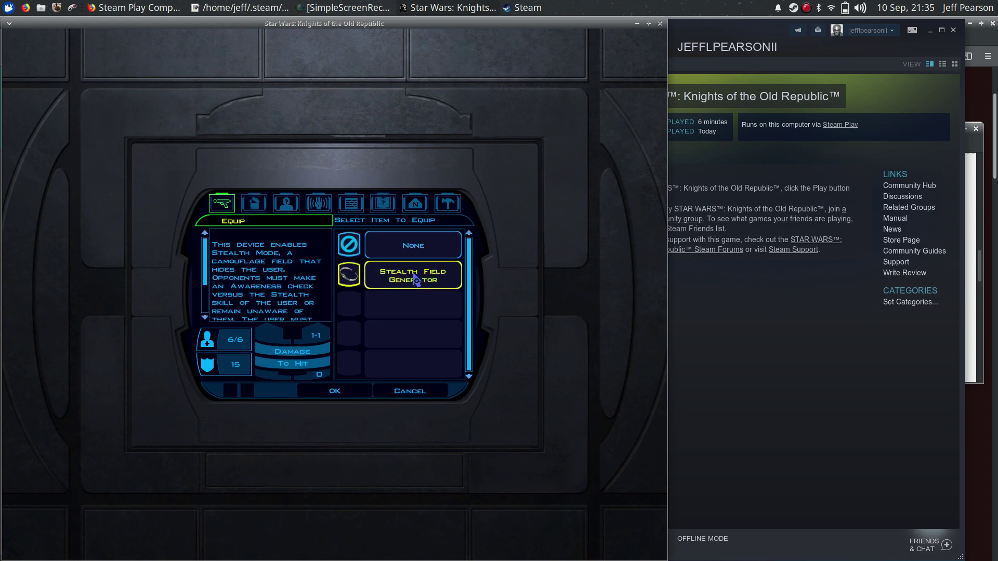
{"action": "left_click", "coordinate": [328, 394]}
{"action": "left_click", "coordinate": [326, 310]}
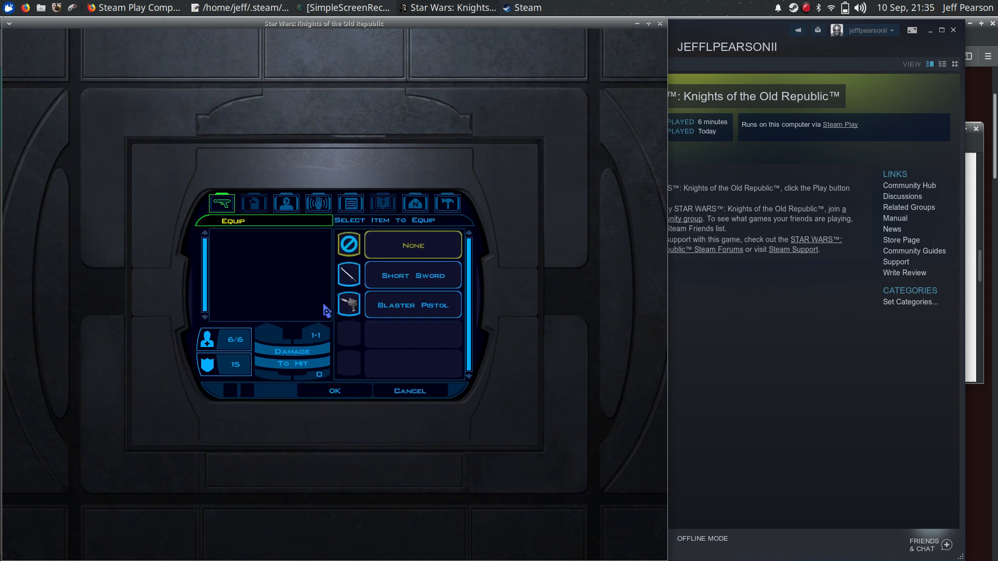
{"action": "left_click", "coordinate": [354, 309]}
{"action": "left_click", "coordinate": [345, 392]}
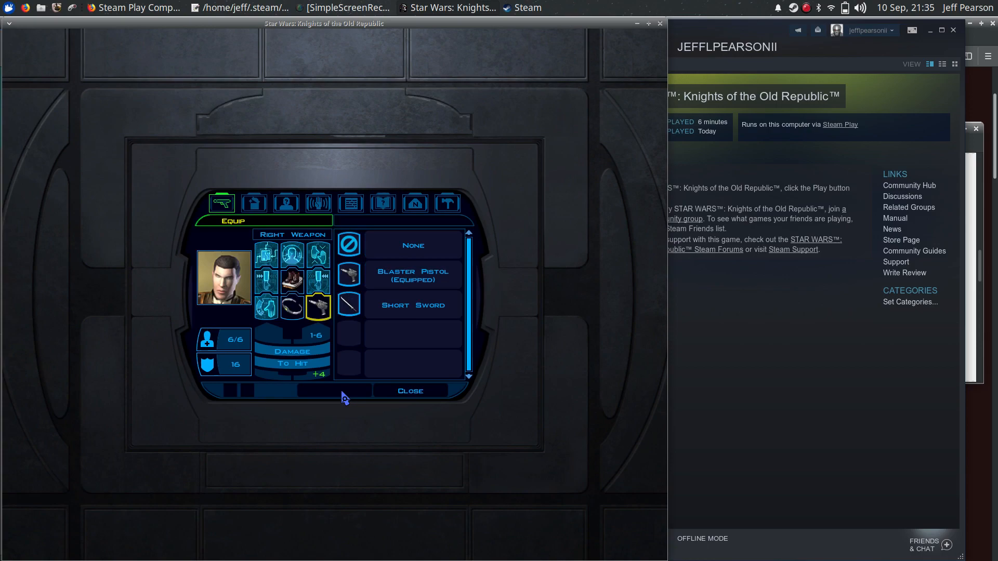
{"action": "left_click", "coordinate": [398, 392]}
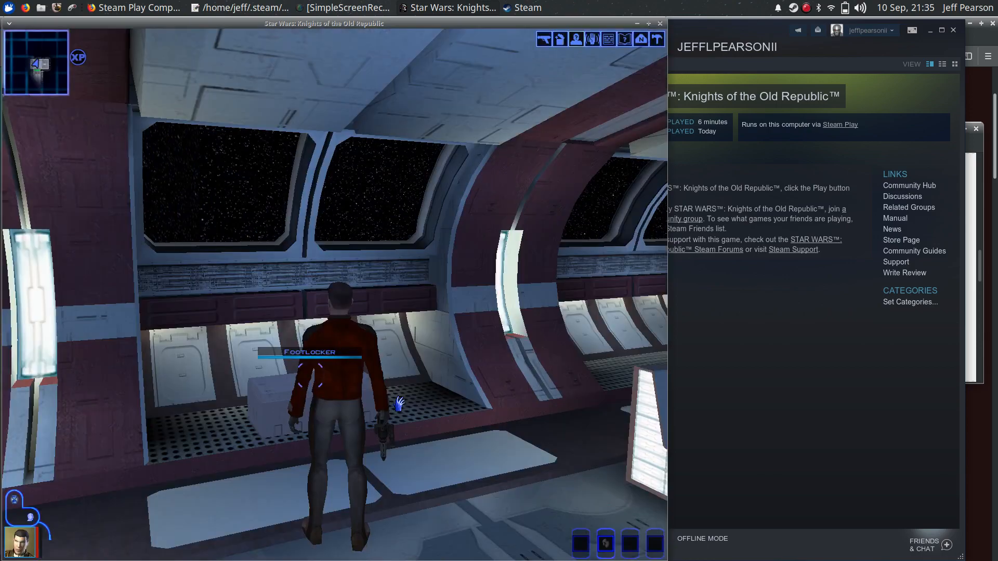
Run to the locked door, try it, and accept Trask's offer to join
{"action": "key", "text": "Left"}
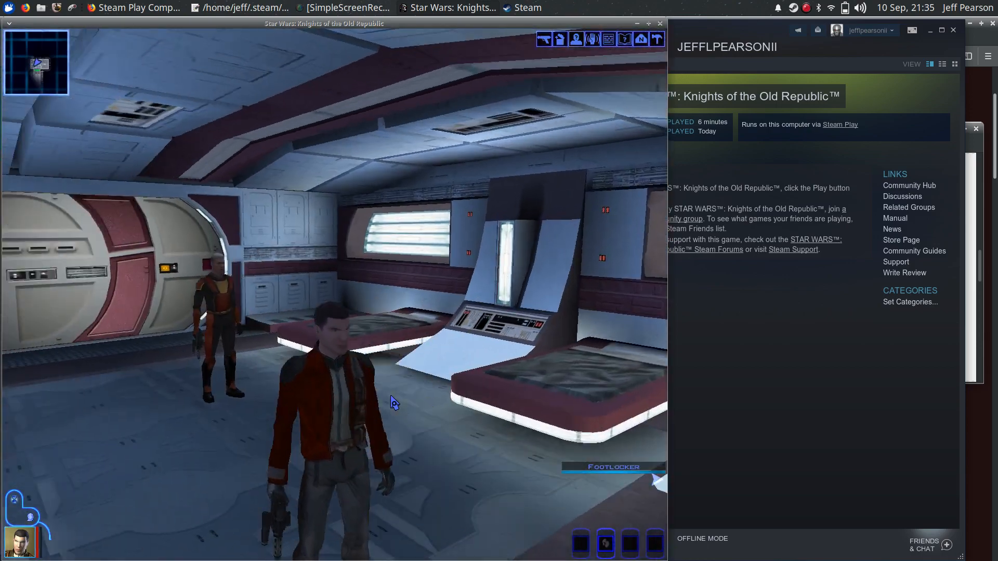
{"action": "key", "text": "w"}
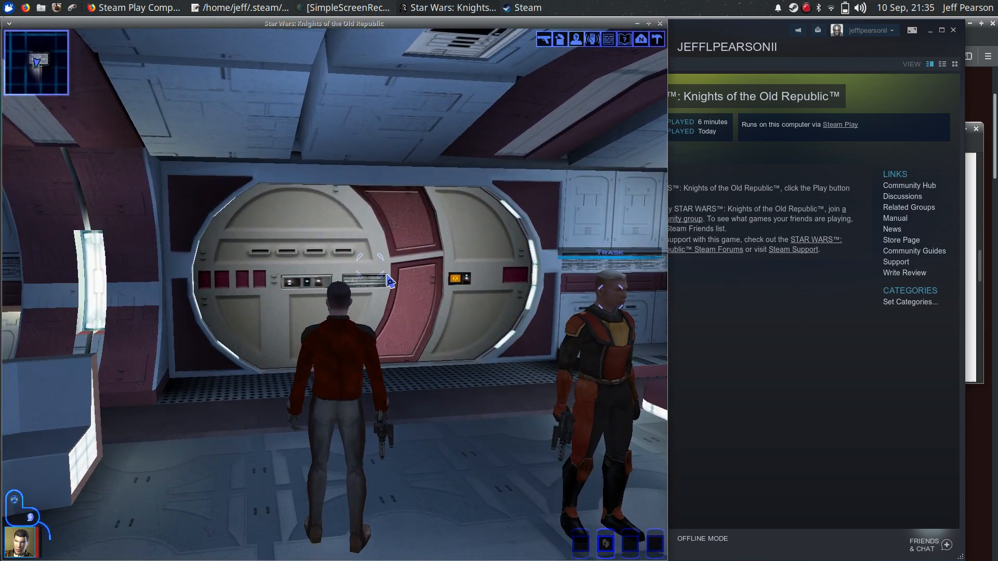
{"action": "left_click", "coordinate": [383, 275]}
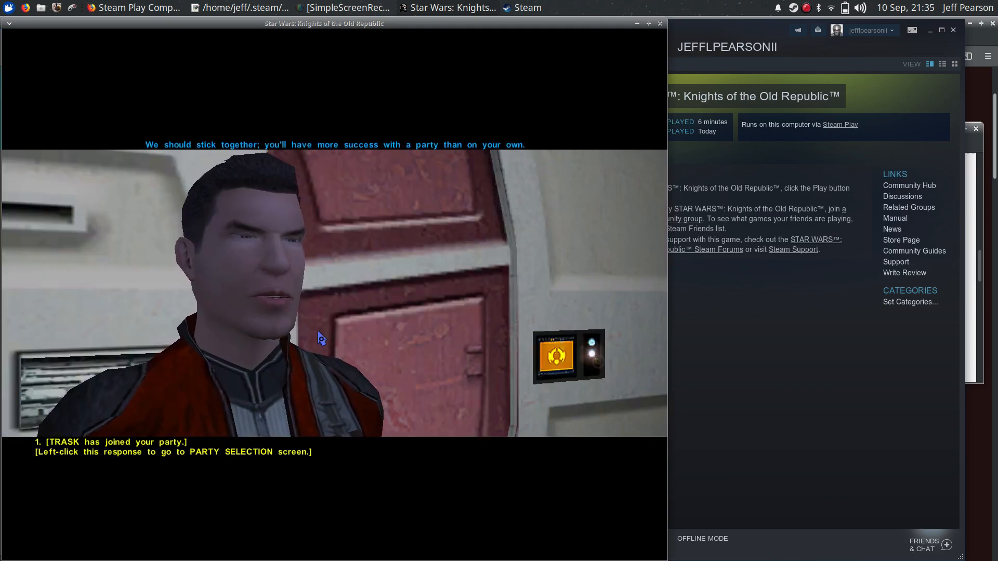
{"action": "left_click", "coordinate": [331, 332]}
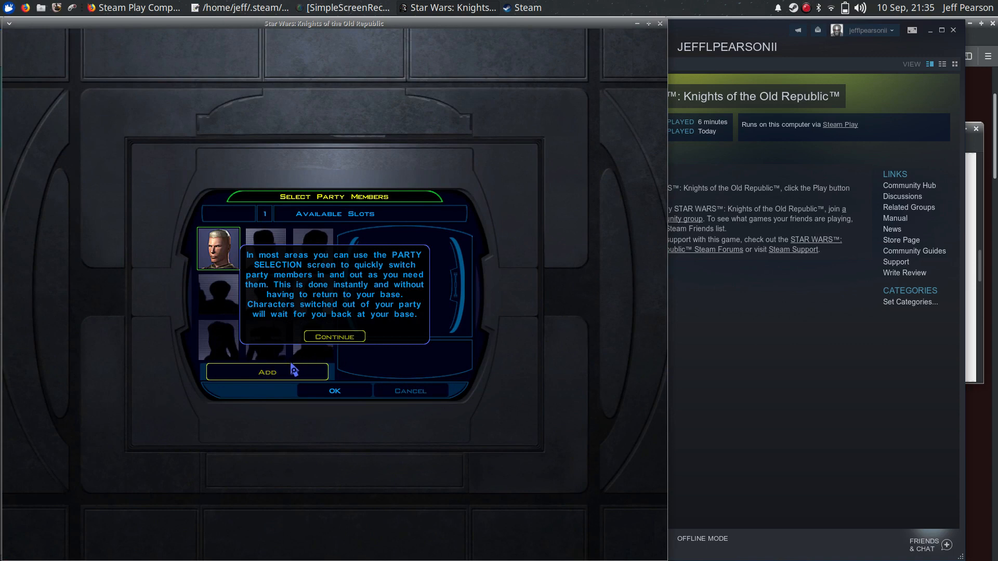
Add Trask on the Select Party Members screen and confirm the party
{"action": "left_click", "coordinate": [337, 339]}
{"action": "left_click", "coordinate": [335, 337]}
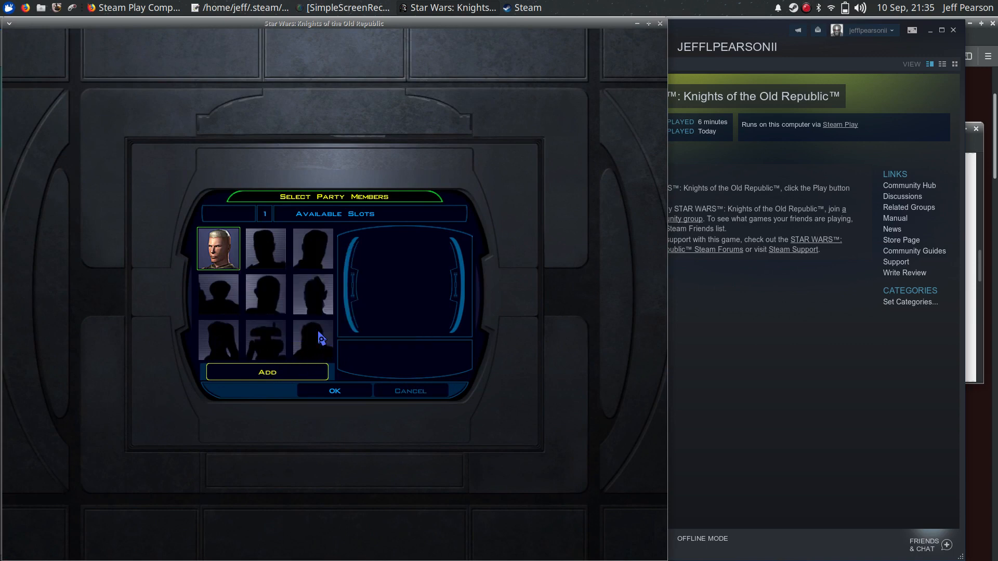
{"action": "left_click", "coordinate": [231, 251]}
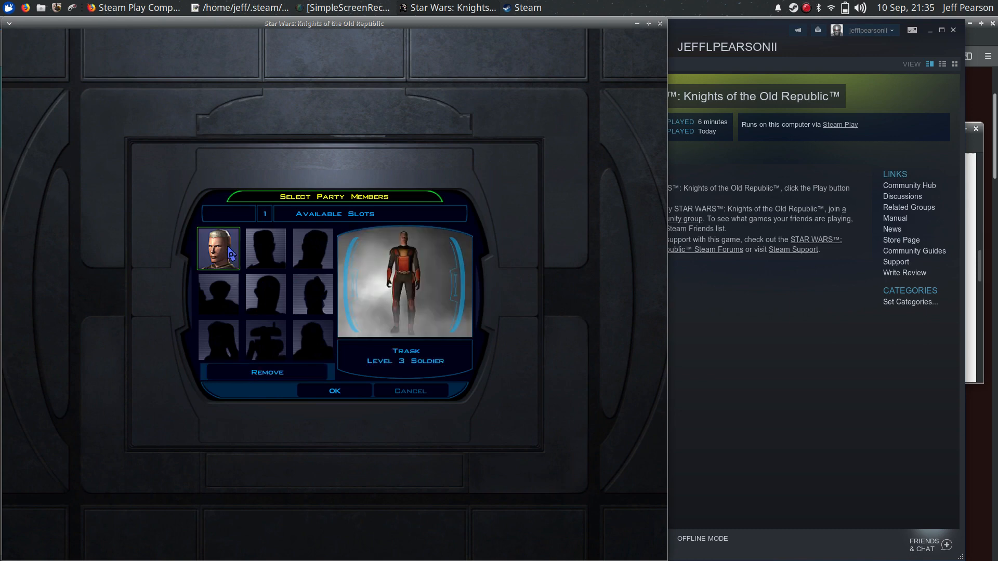
{"action": "left_click", "coordinate": [347, 395]}
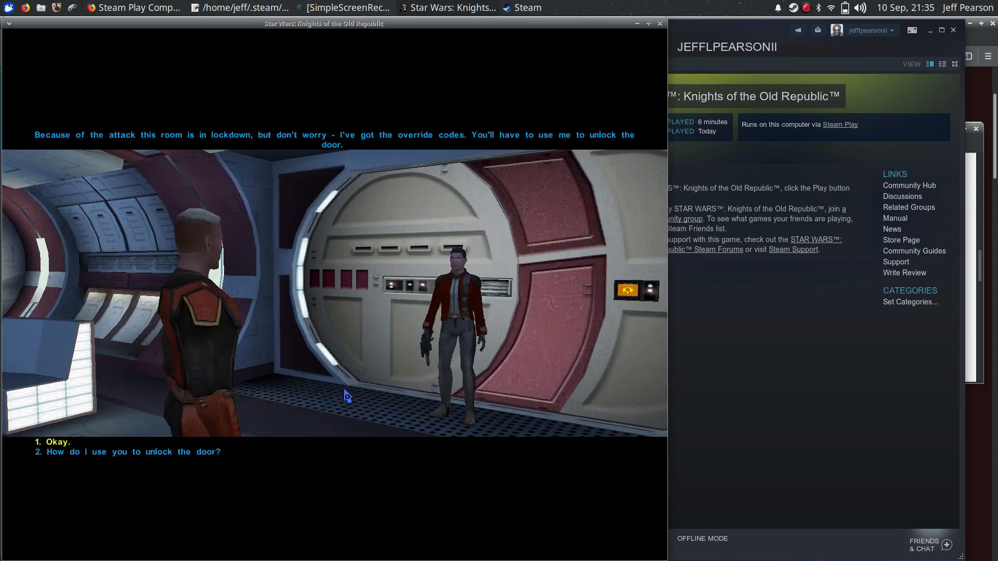
Accept Trask's plan, switch control to him and have him unlock the bunk room door
{"action": "key", "text": "1"}
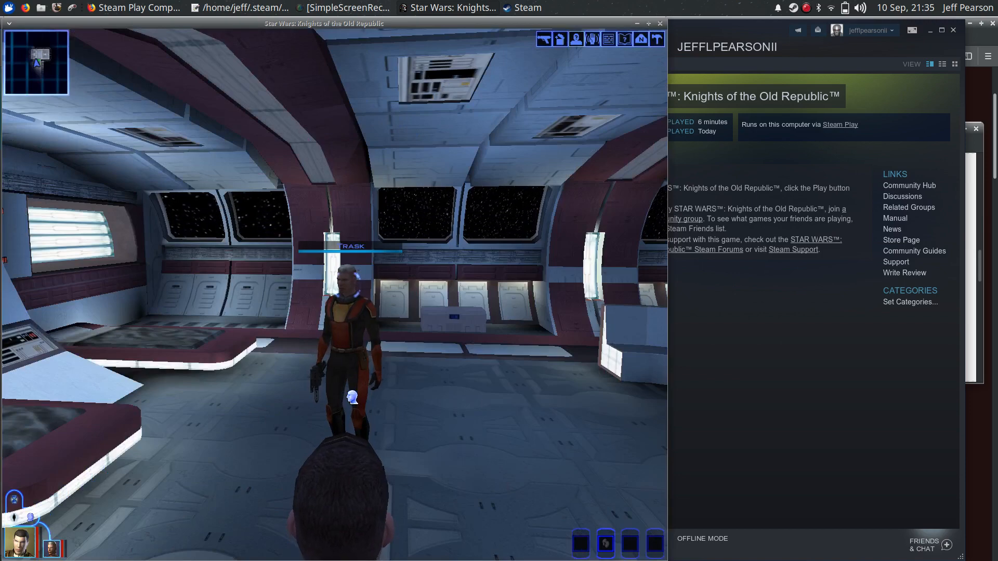
{"action": "left_click", "coordinate": [353, 398]}
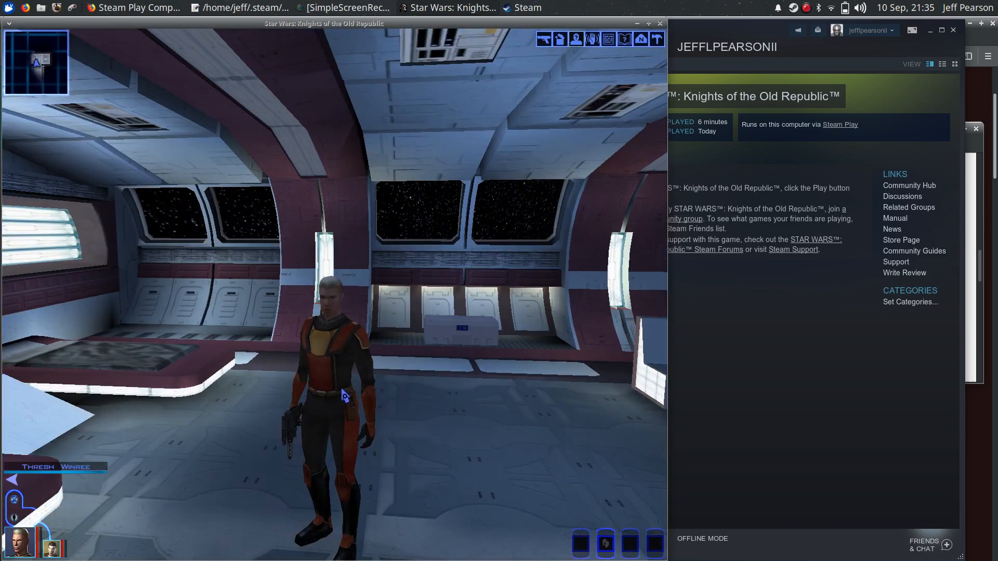
{"action": "key", "text": "a"}
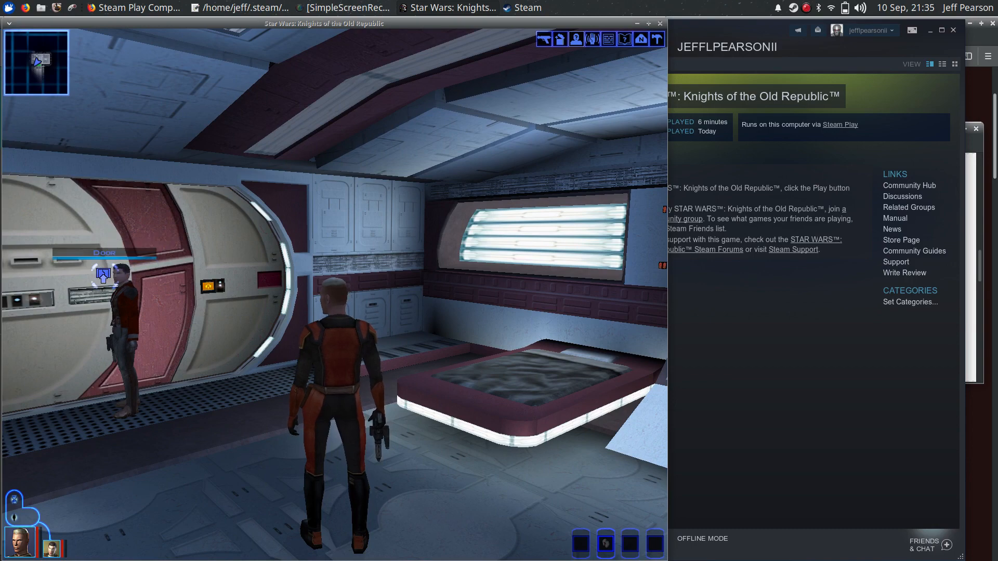
{"action": "left_click", "coordinate": [103, 273]}
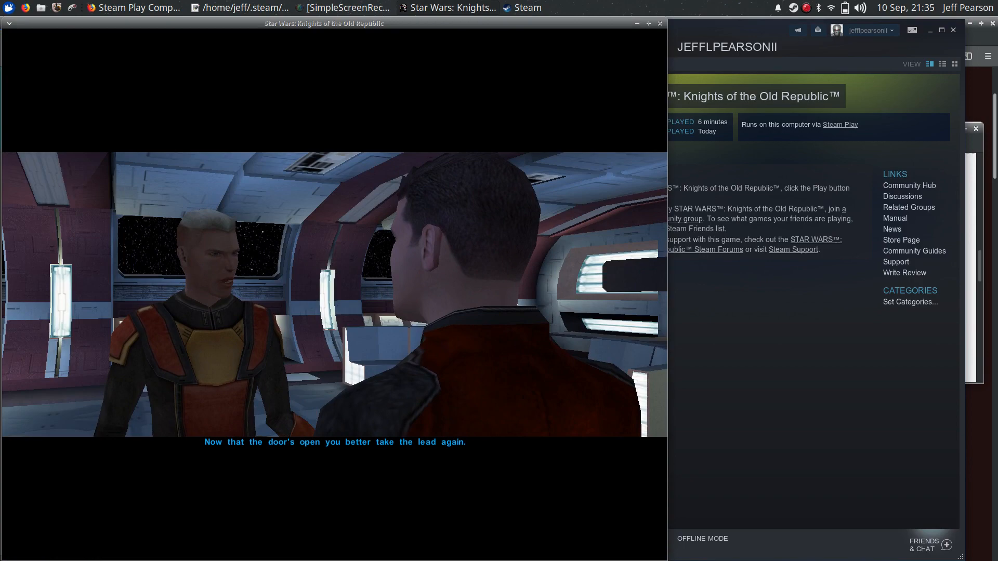
{"action": "left_click", "coordinate": [81, 273]}
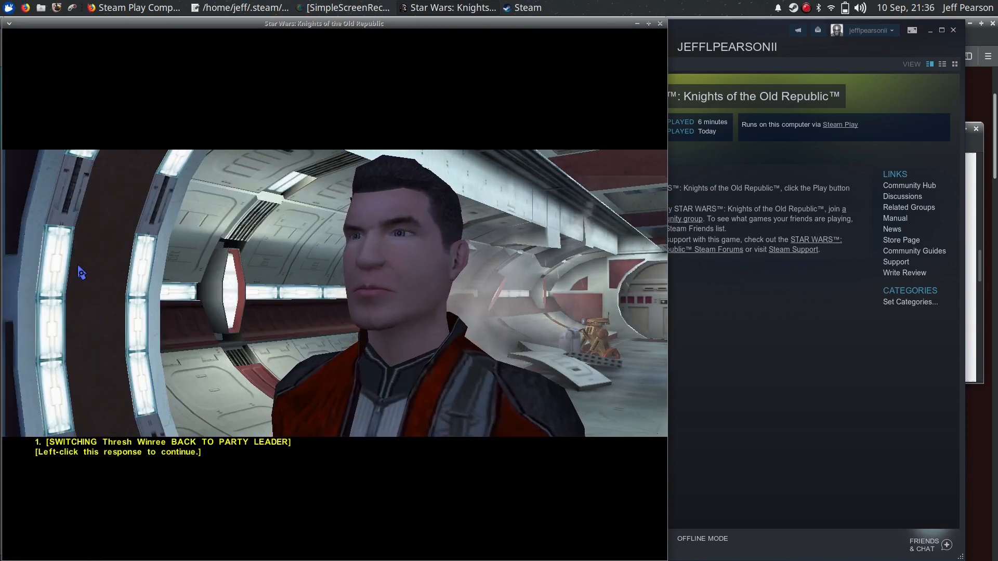
{"action": "left_click", "coordinate": [80, 273]}
Dismiss the XP notice and run the main character through the door into the corridor
{"action": "left_click", "coordinate": [335, 304]}
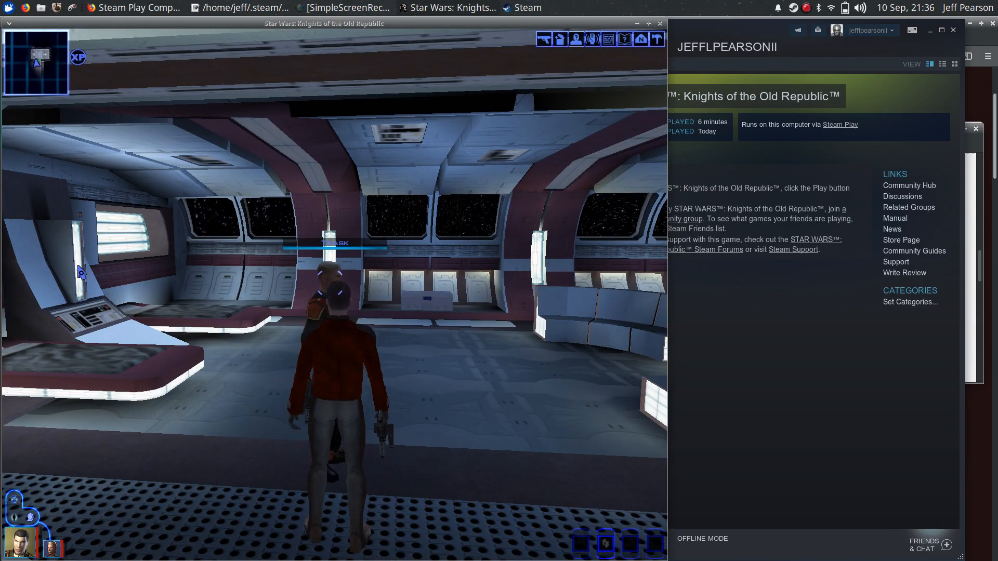
{"action": "key", "text": "Left"}
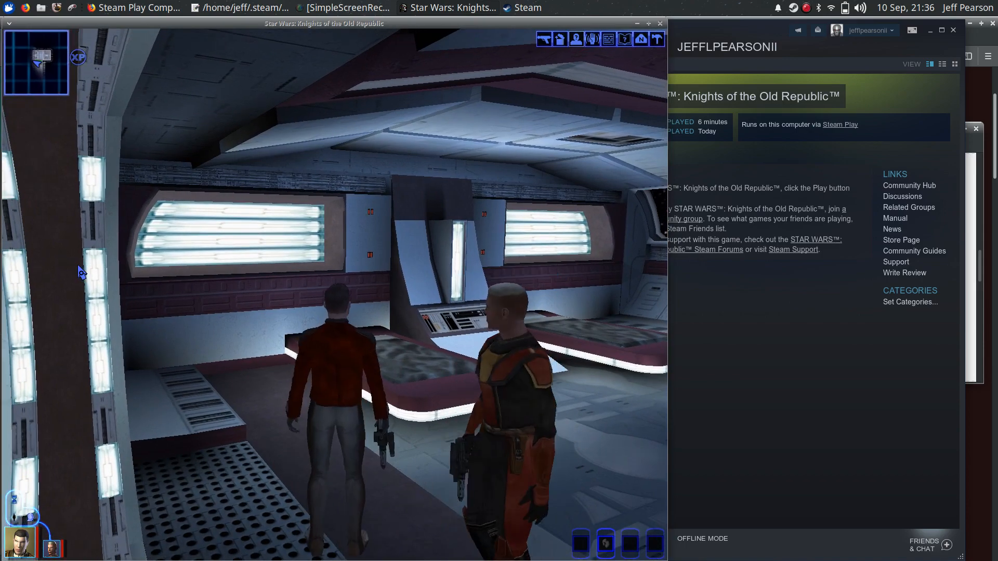
{"action": "key", "text": "w"}
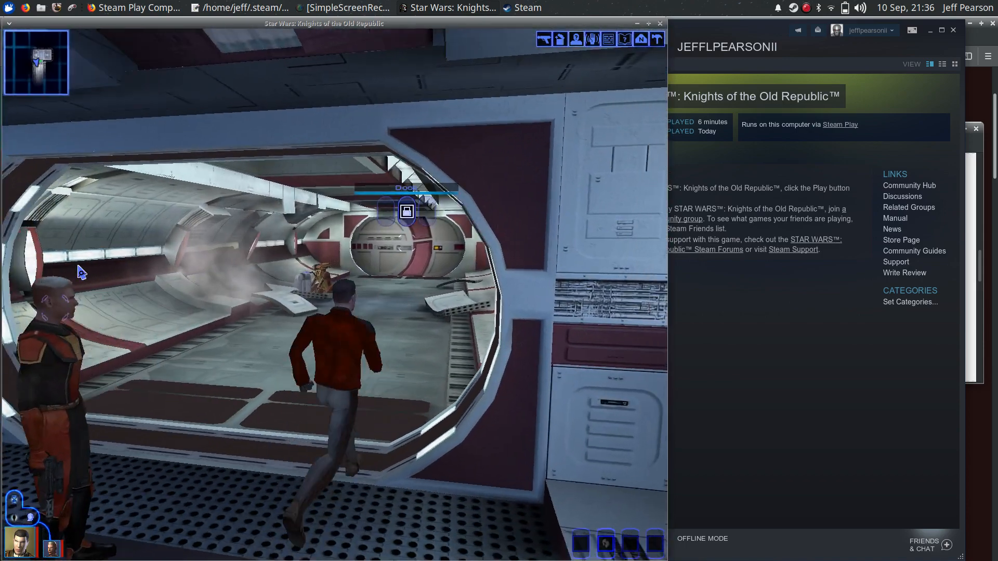
{"action": "key", "text": "w"}
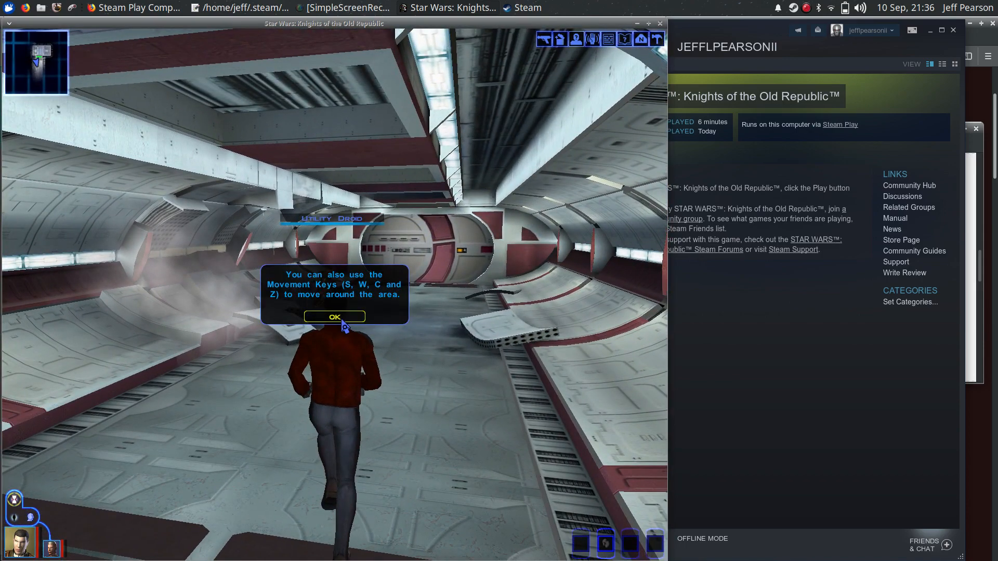
{"action": "left_click", "coordinate": [335, 318]}
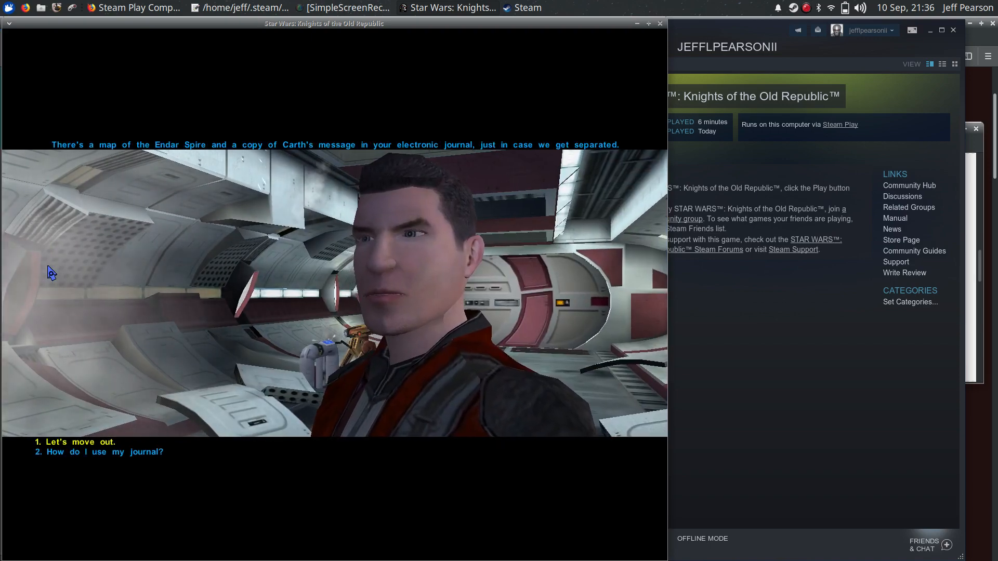
Choose 'Let's move out', dismiss the journal notice and run down the corridor to open the door
{"action": "left_click", "coordinate": [50, 271]}
{"action": "left_click", "coordinate": [338, 305]}
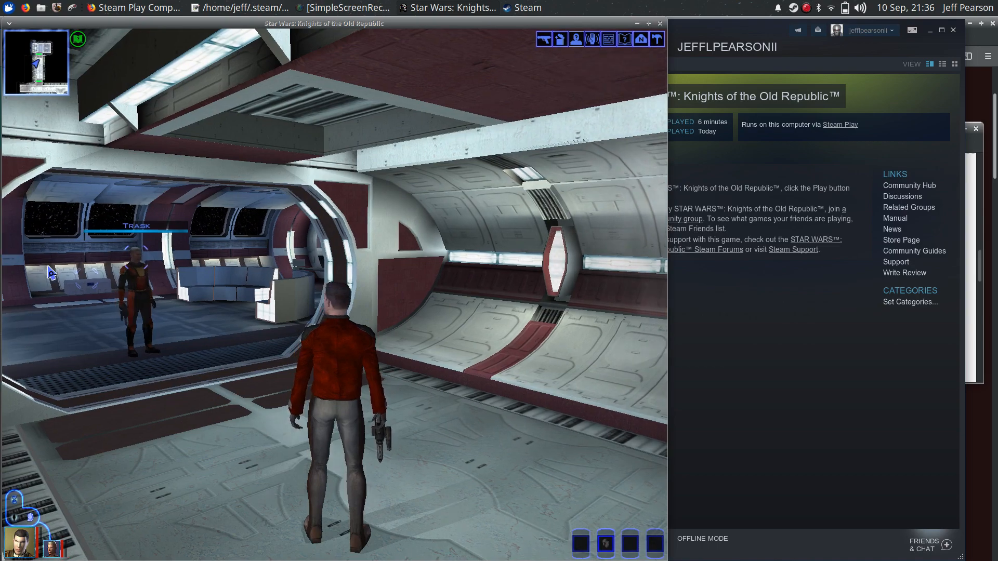
{"action": "key", "text": "Left"}
{"action": "key", "text": "w"}
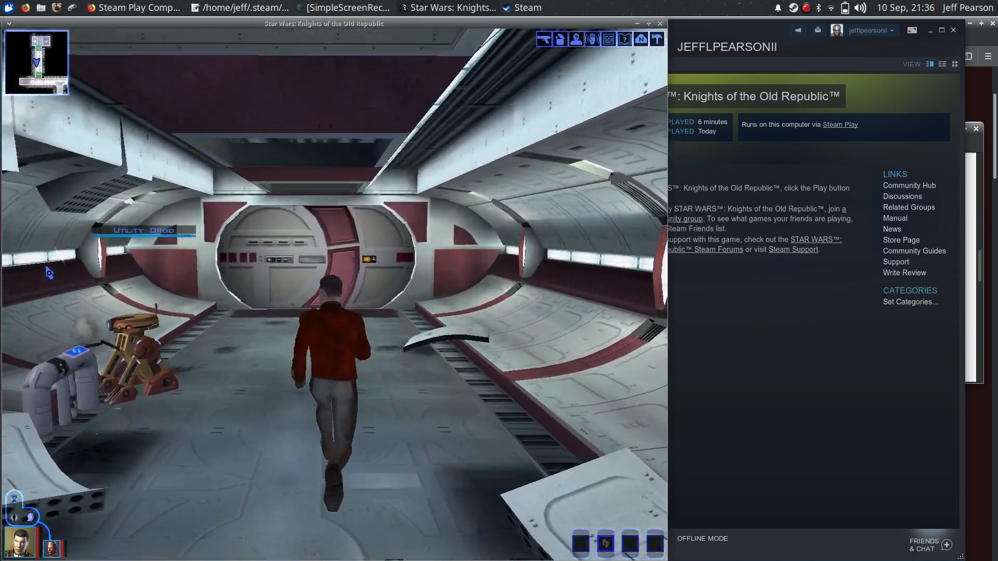
{"action": "key", "text": "w"}
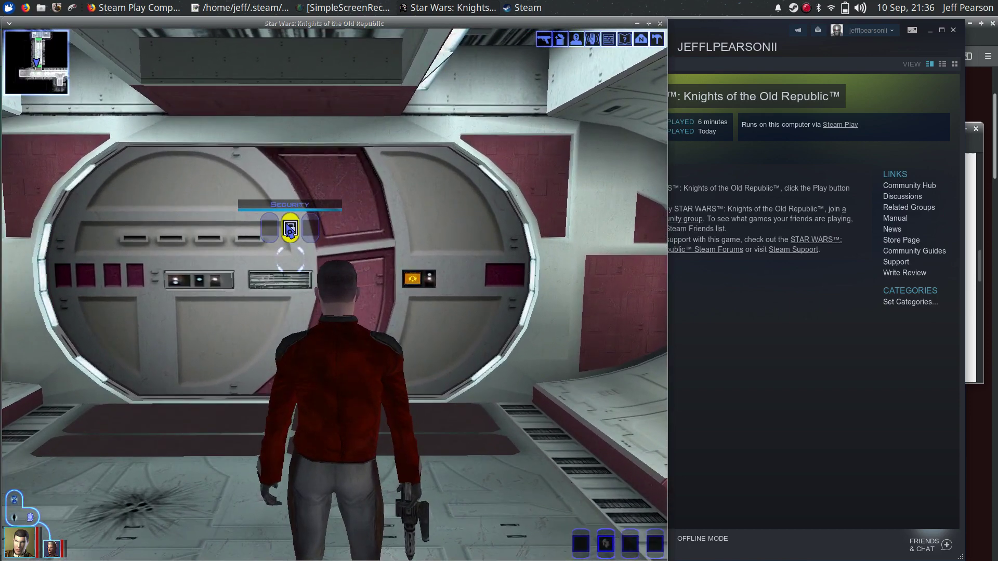
{"action": "left_click", "coordinate": [290, 228]}
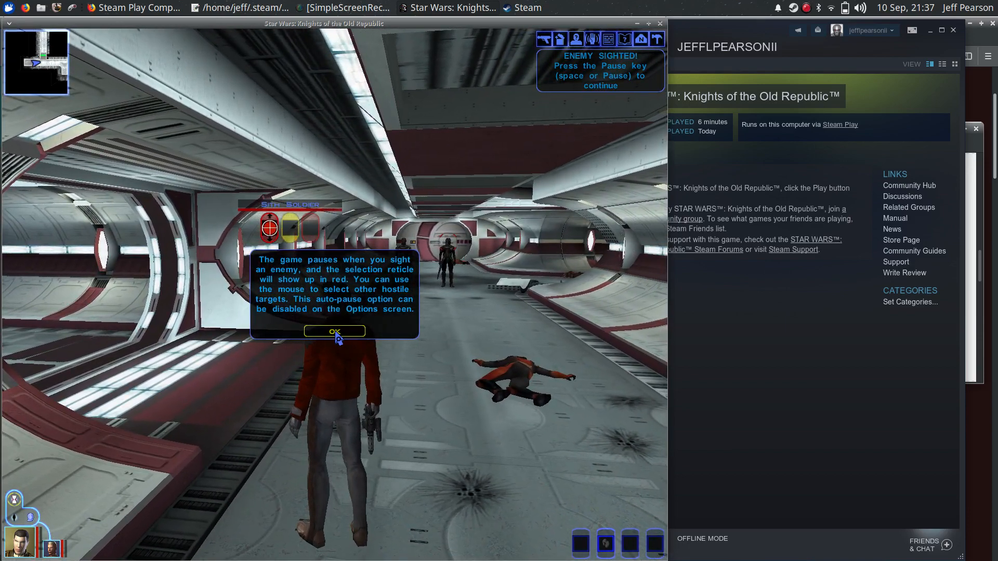
Dismiss the combat tutorials and target the Sith soldier with an attack
{"action": "left_click", "coordinate": [335, 334]}
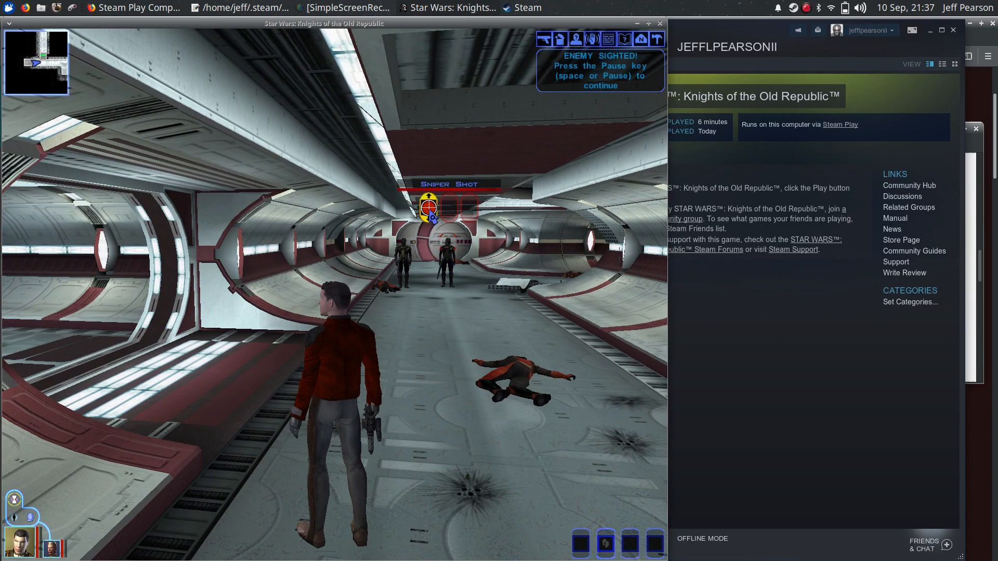
{"action": "scroll", "coordinate": [428, 207], "scroll_direction": "down", "scroll_amount": 1}
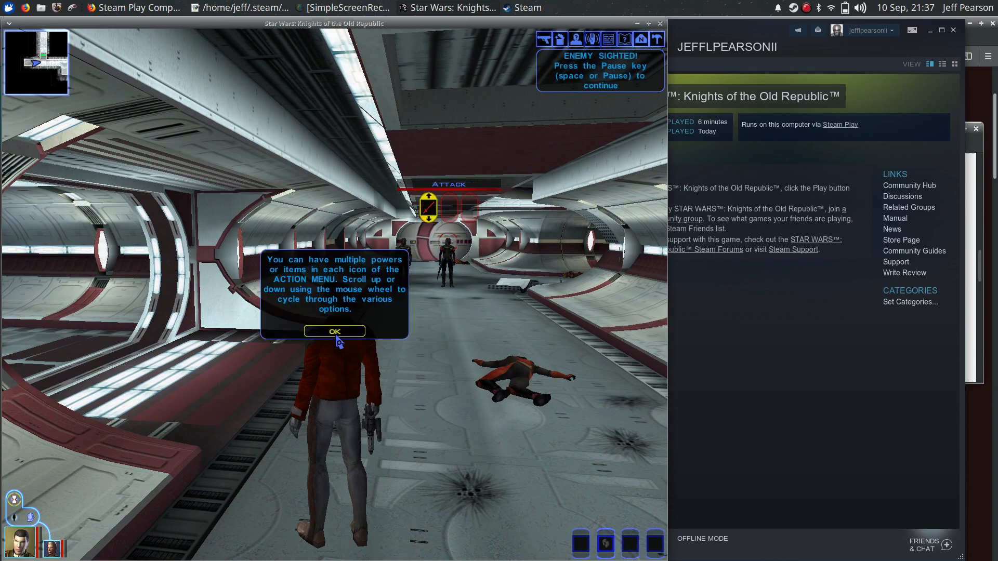
{"action": "left_click", "coordinate": [346, 334]}
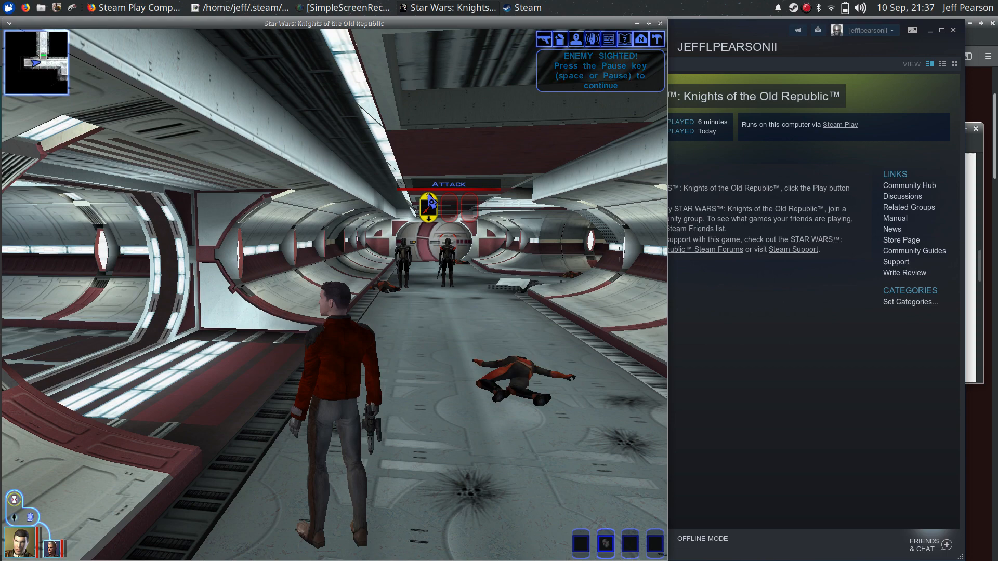
{"action": "left_click", "coordinate": [433, 212]}
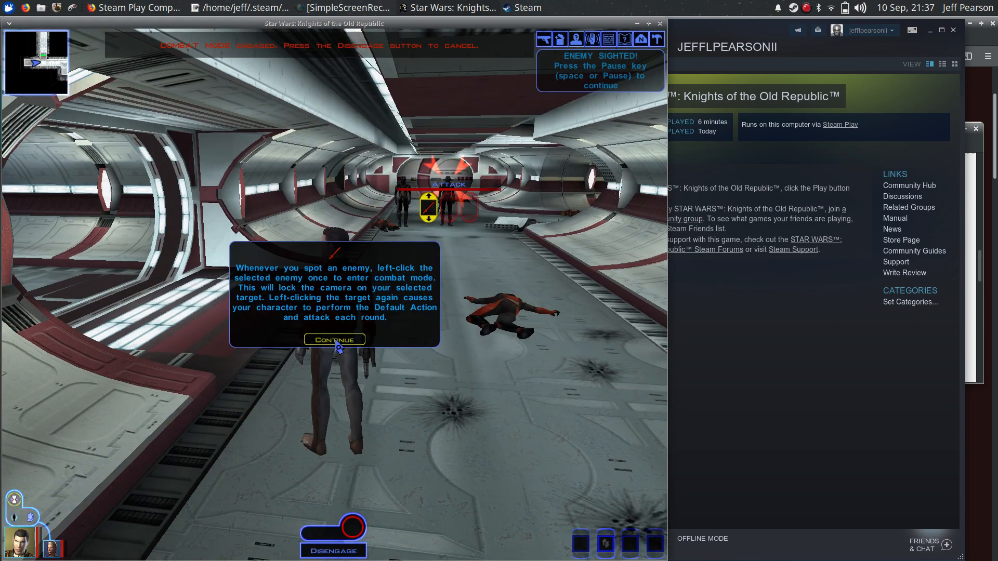
{"action": "left_click", "coordinate": [338, 343]}
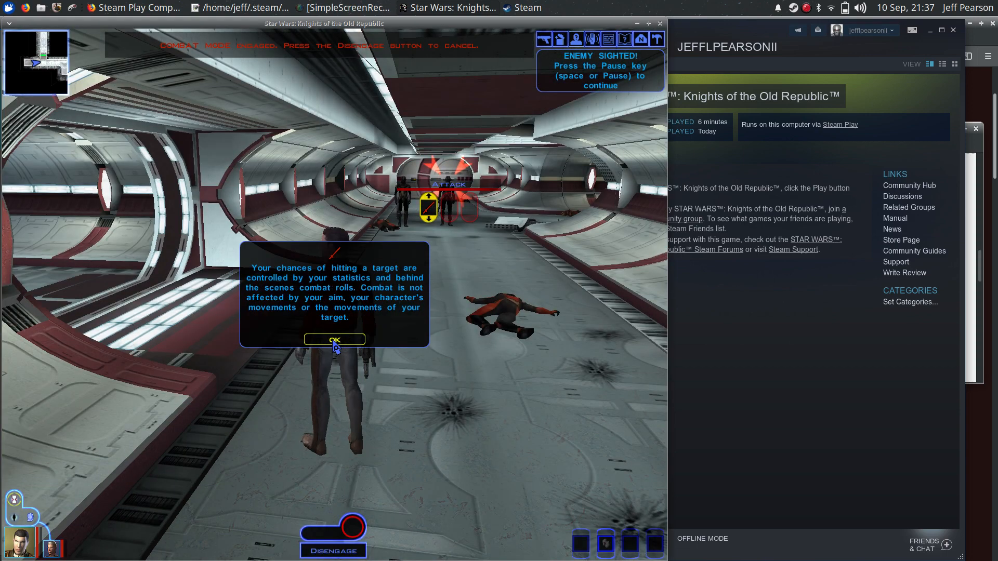
{"action": "left_click", "coordinate": [335, 343]}
Queue further attacks on the soldier and unpause so the fight plays out
{"action": "left_click", "coordinate": [428, 209]}
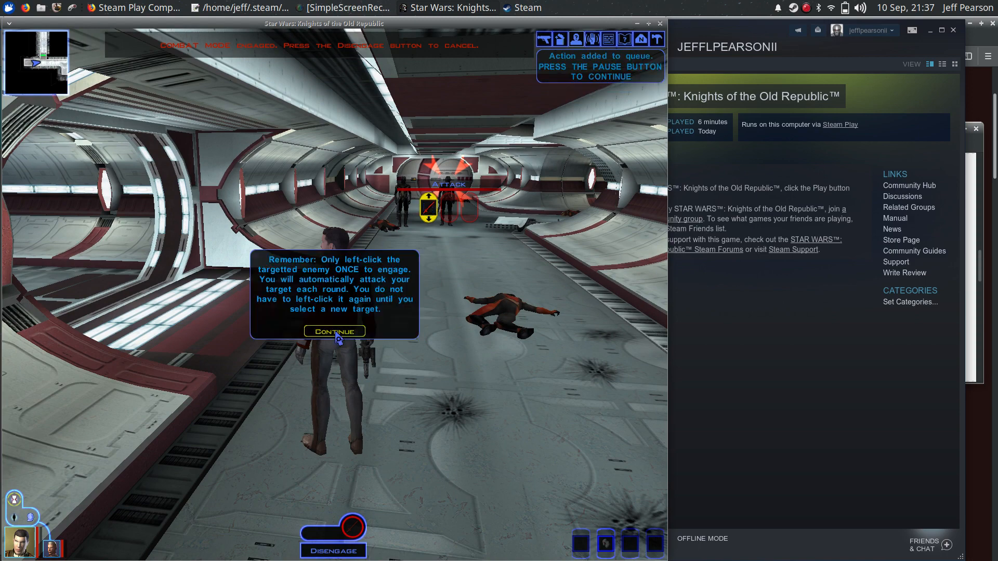
{"action": "left_click", "coordinate": [428, 209]}
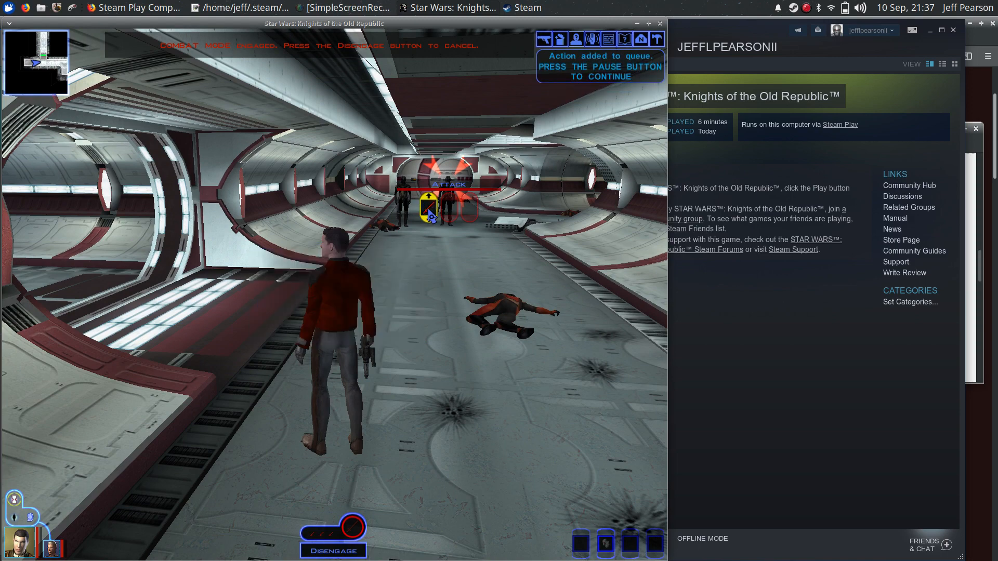
{"action": "key", "text": "space"}
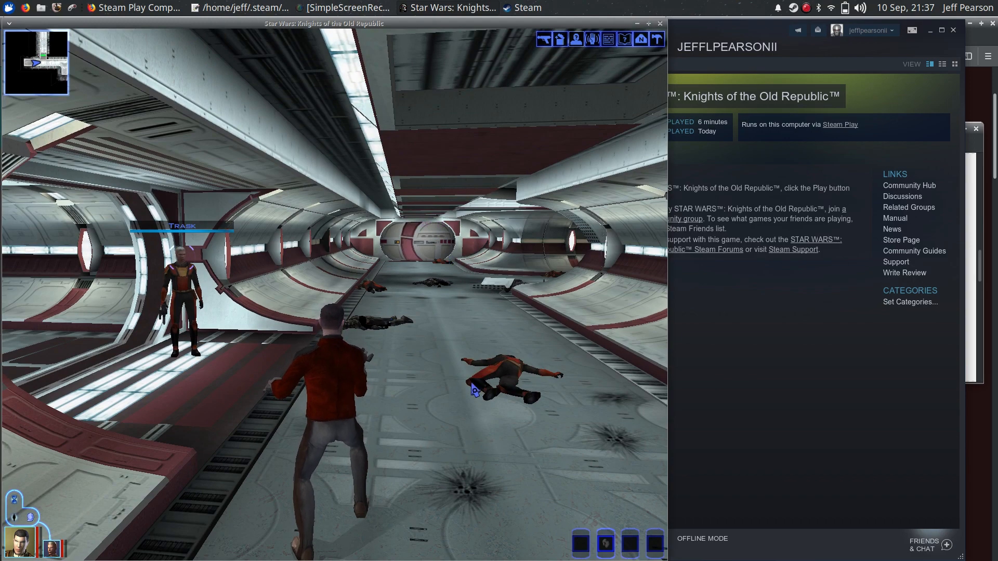
Run down the corridor past the fallen droid toward the utility droid in the smoky section
{"action": "key", "text": "w"}
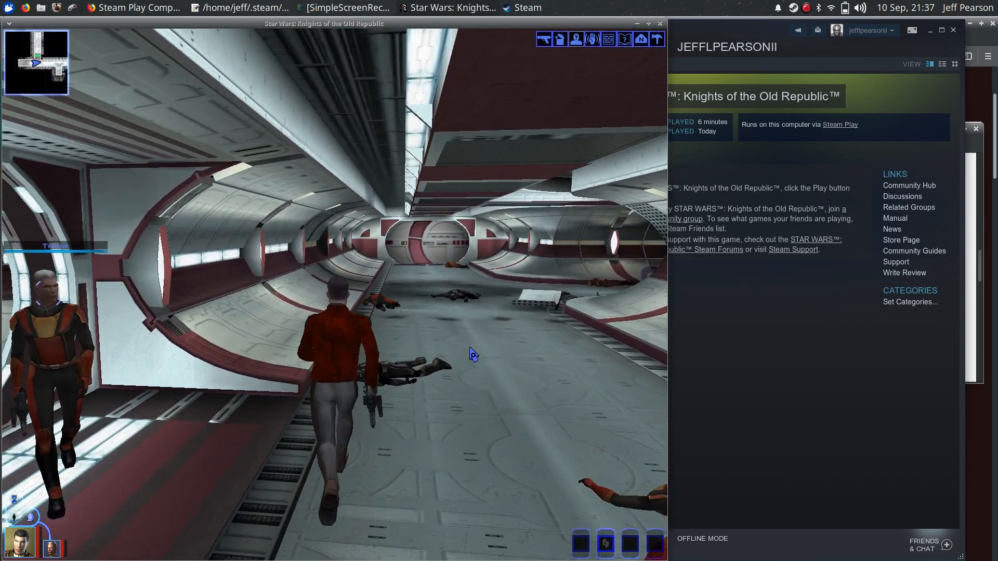
{"action": "key", "text": "w"}
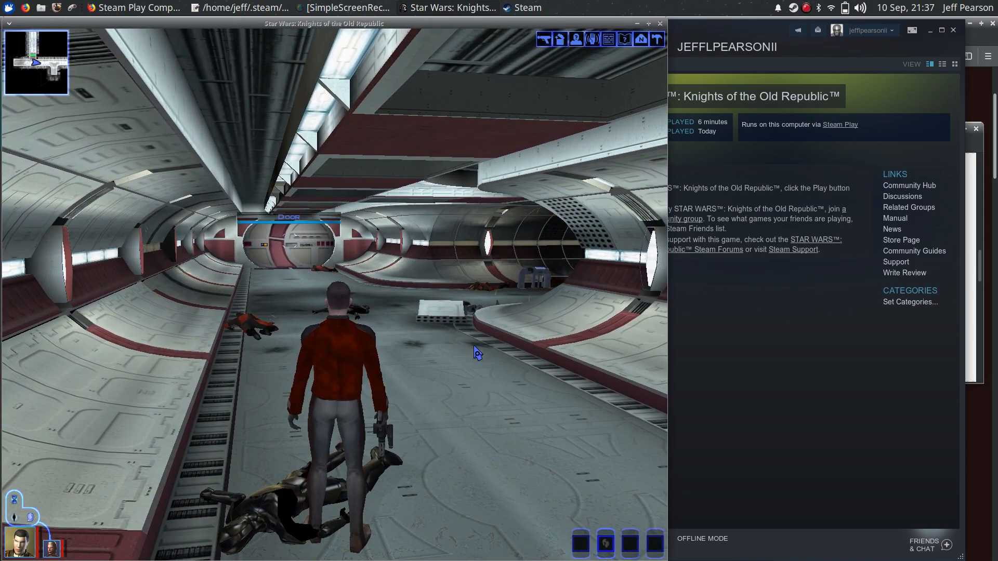
{"action": "key", "text": "a"}
{"action": "key", "text": "w"}
{"action": "key", "text": "w"}
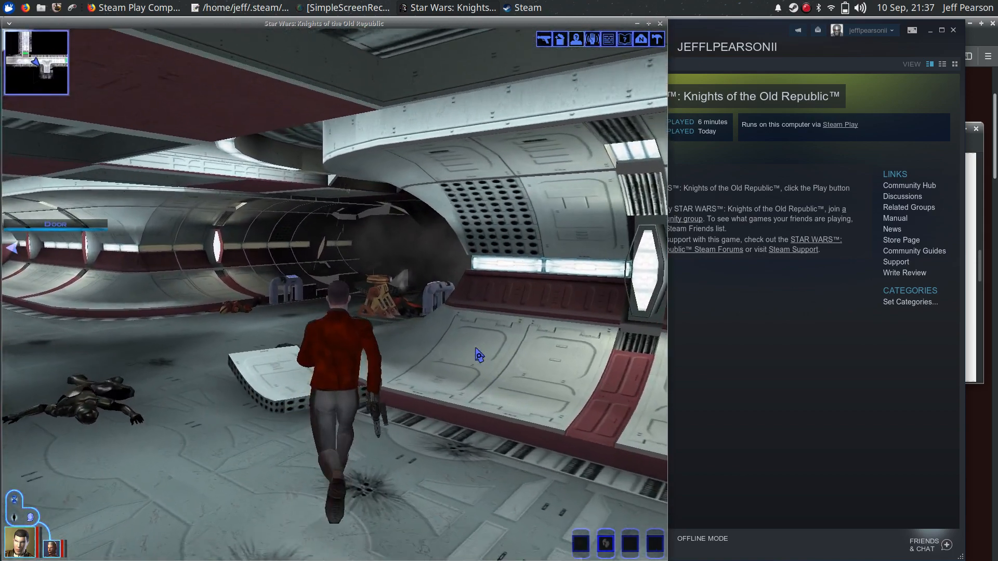
{"action": "key", "text": "d"}
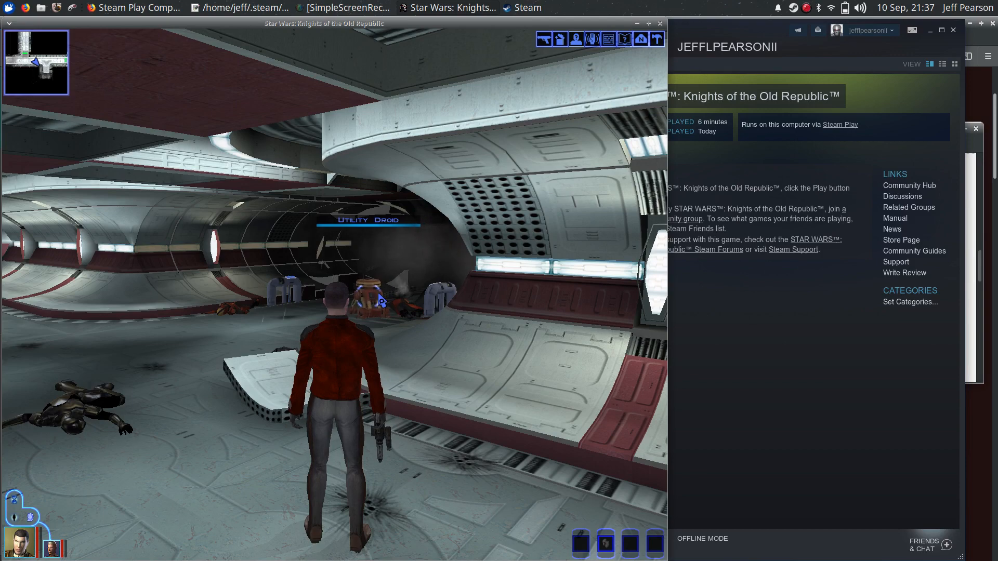
{"action": "key", "text": "w"}
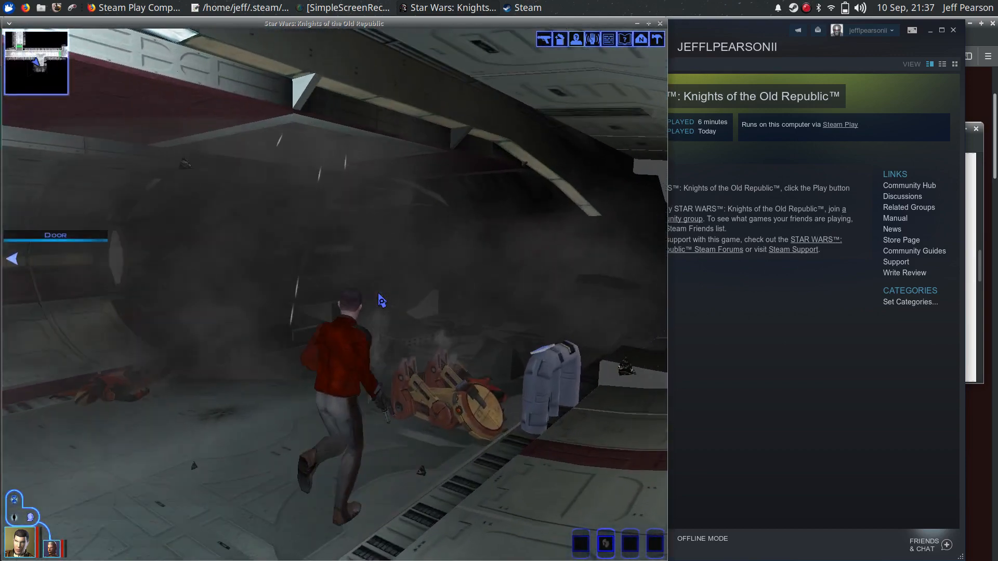
{"action": "key", "text": "a"}
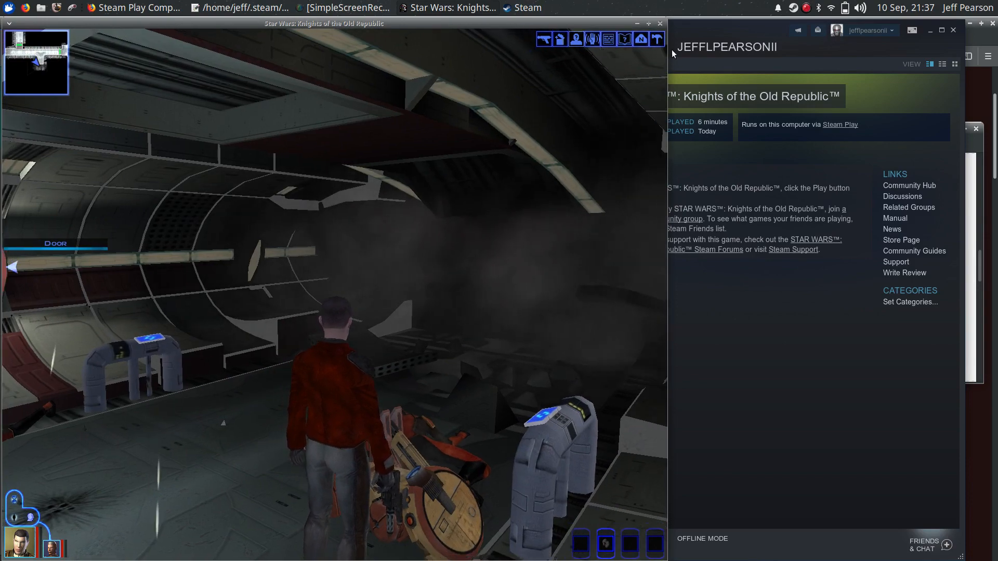
{"action": "key", "text": "d"}
{"action": "key", "text": "d"}
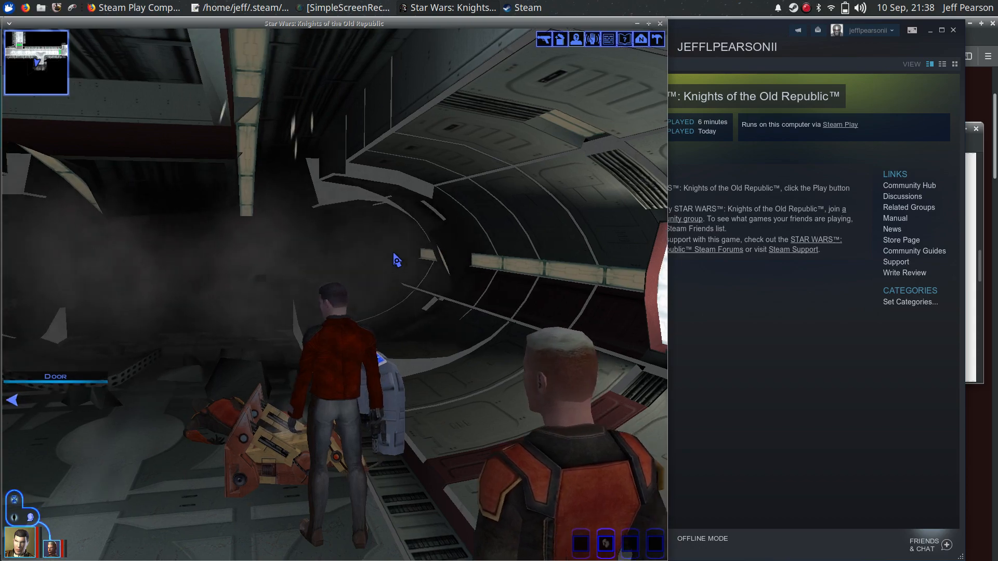
Turn toward the corridor door, run up to it and open it onto the guarded room
{"action": "key", "text": "d"}
{"action": "key", "text": "a"}
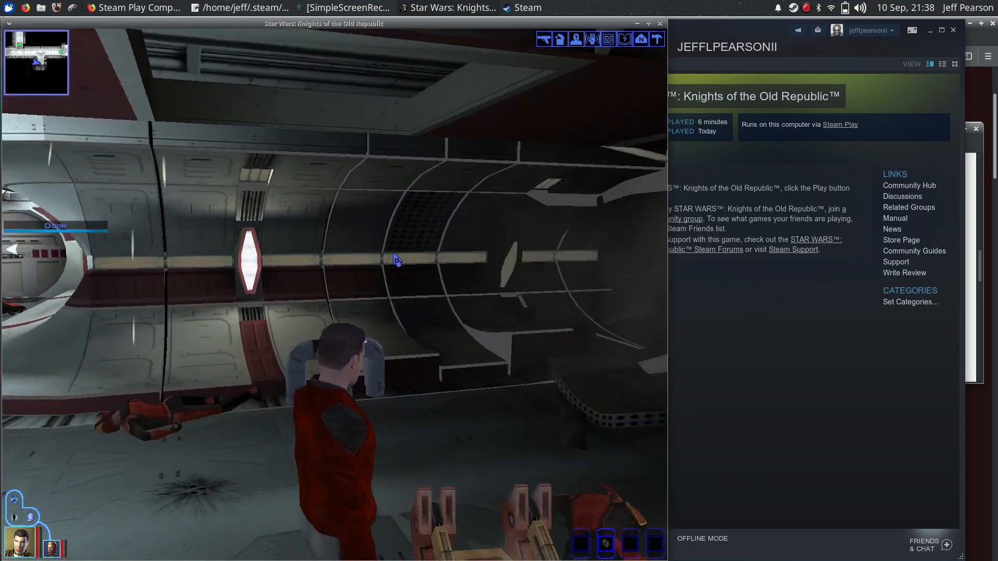
{"action": "key", "text": "a"}
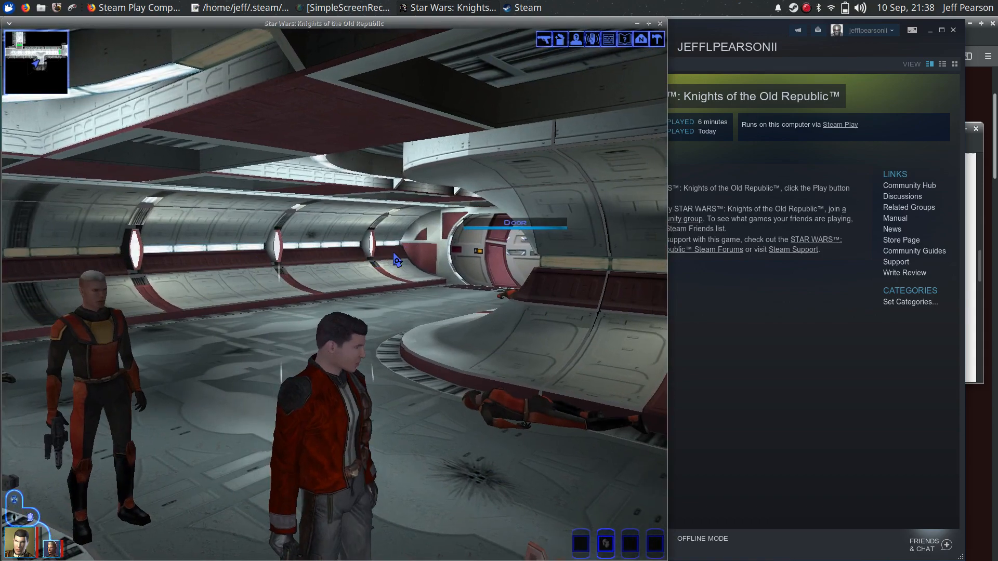
{"action": "key", "text": "w"}
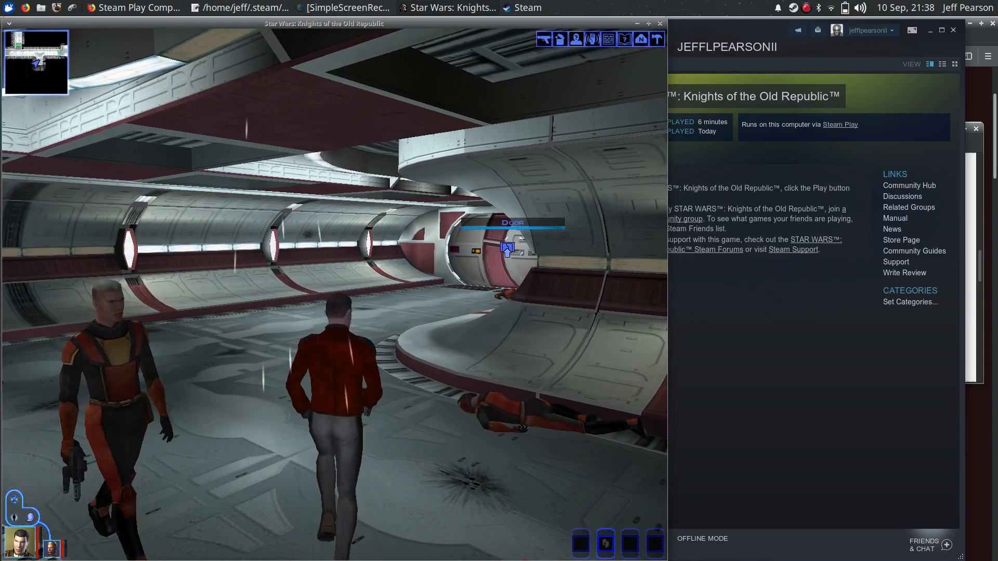
{"action": "key", "text": "w"}
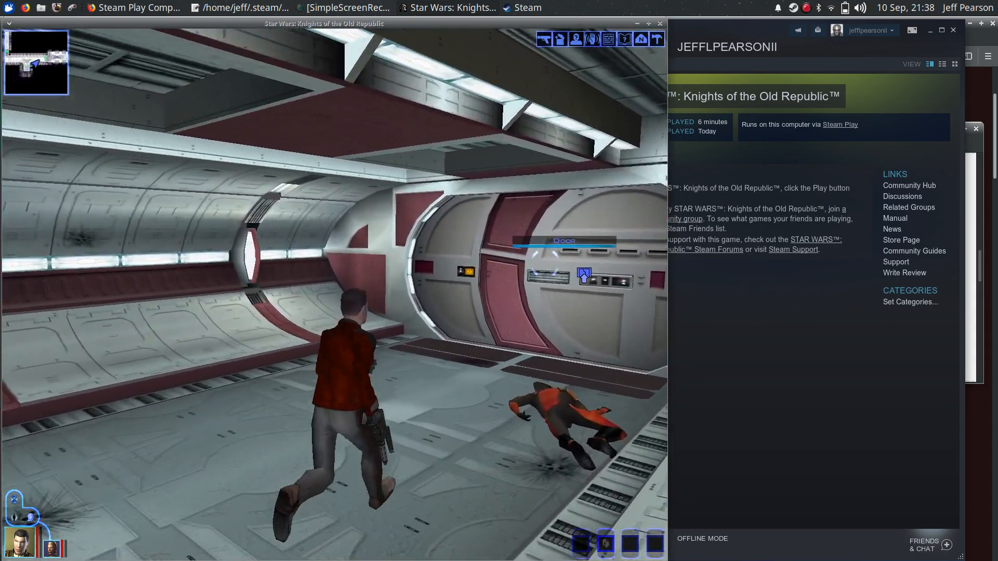
{"action": "key", "text": "w"}
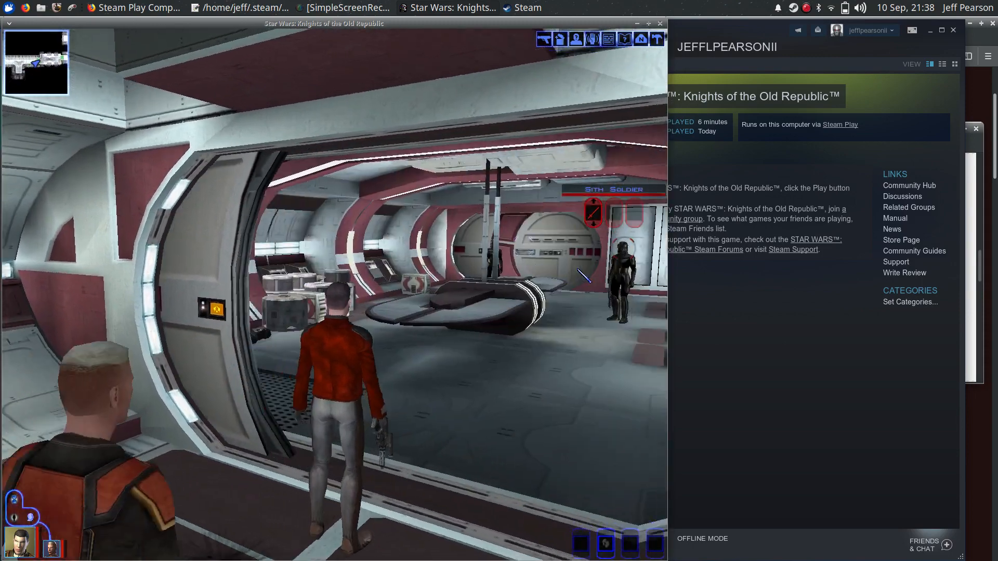